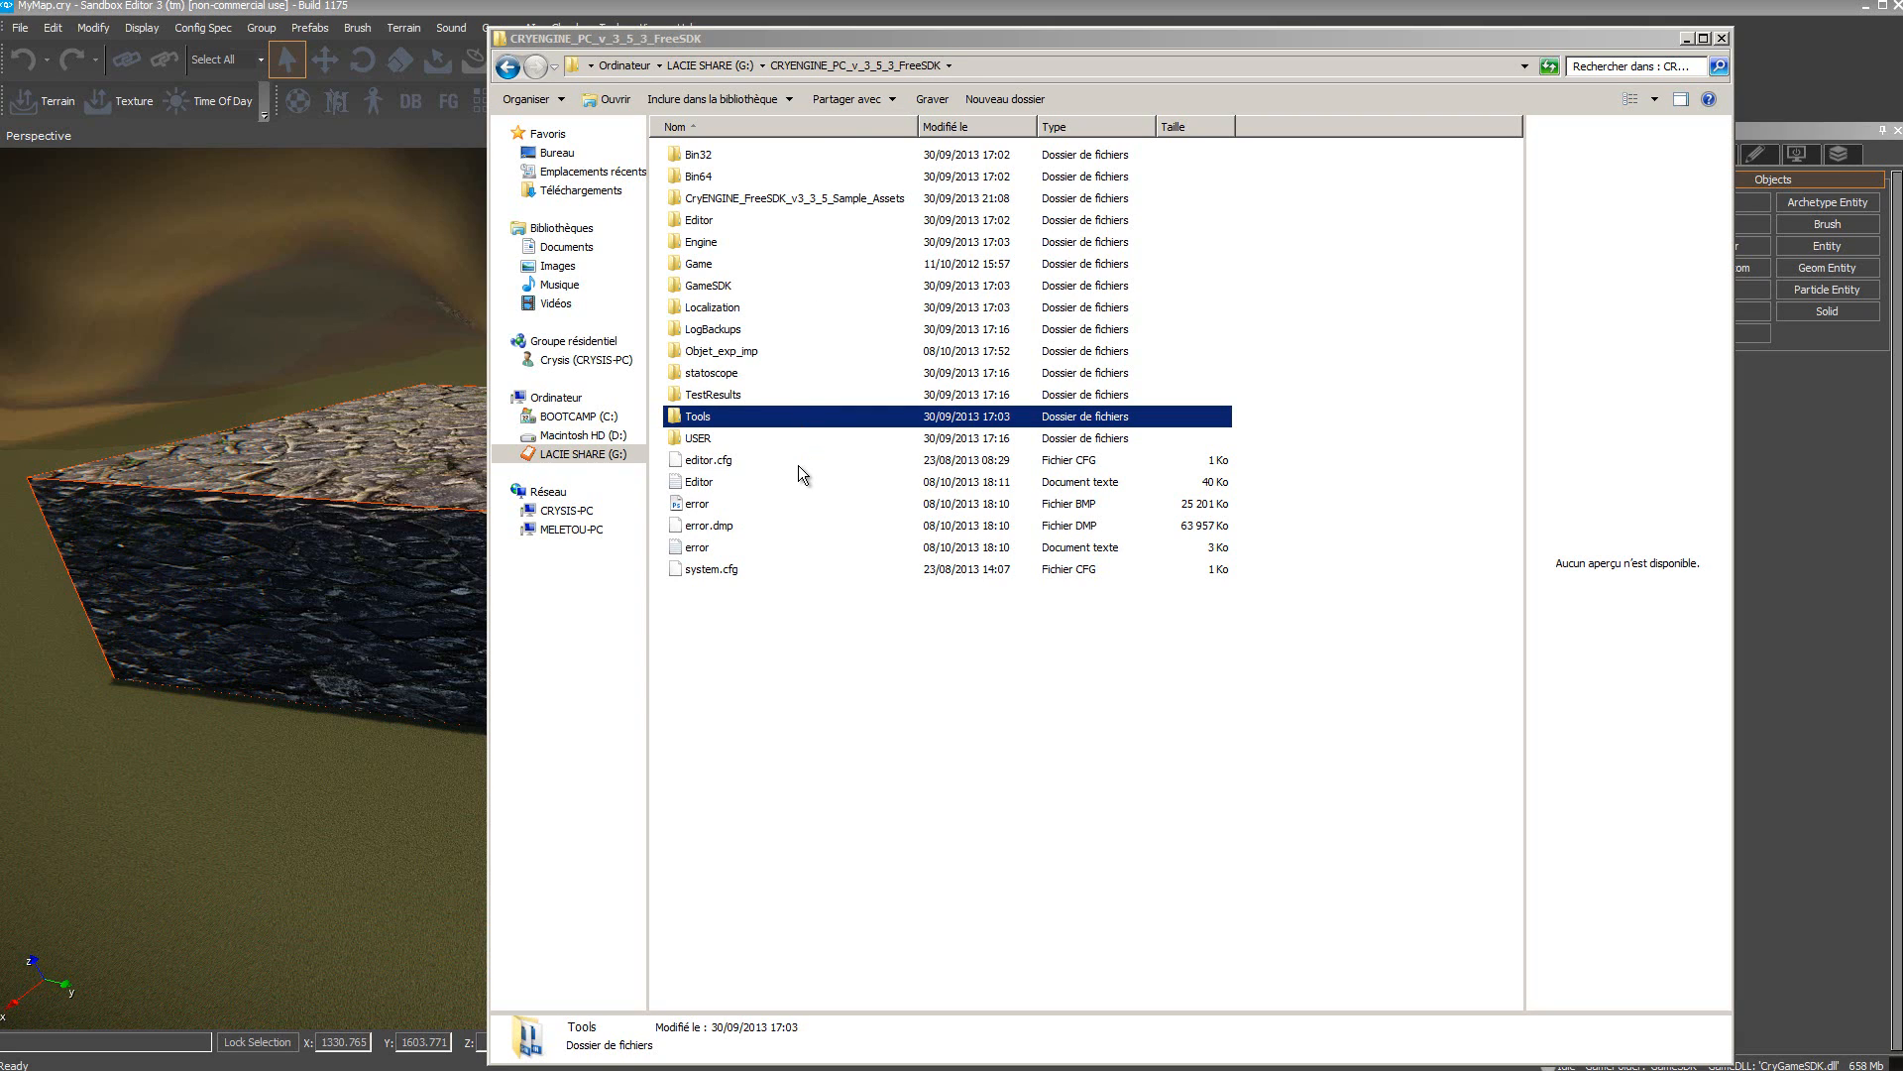
Step: Copy CryExport14_64.dlu from the SDK's Tools folder into the 3ds Max 2012 plugins folder
double_click(676, 417)
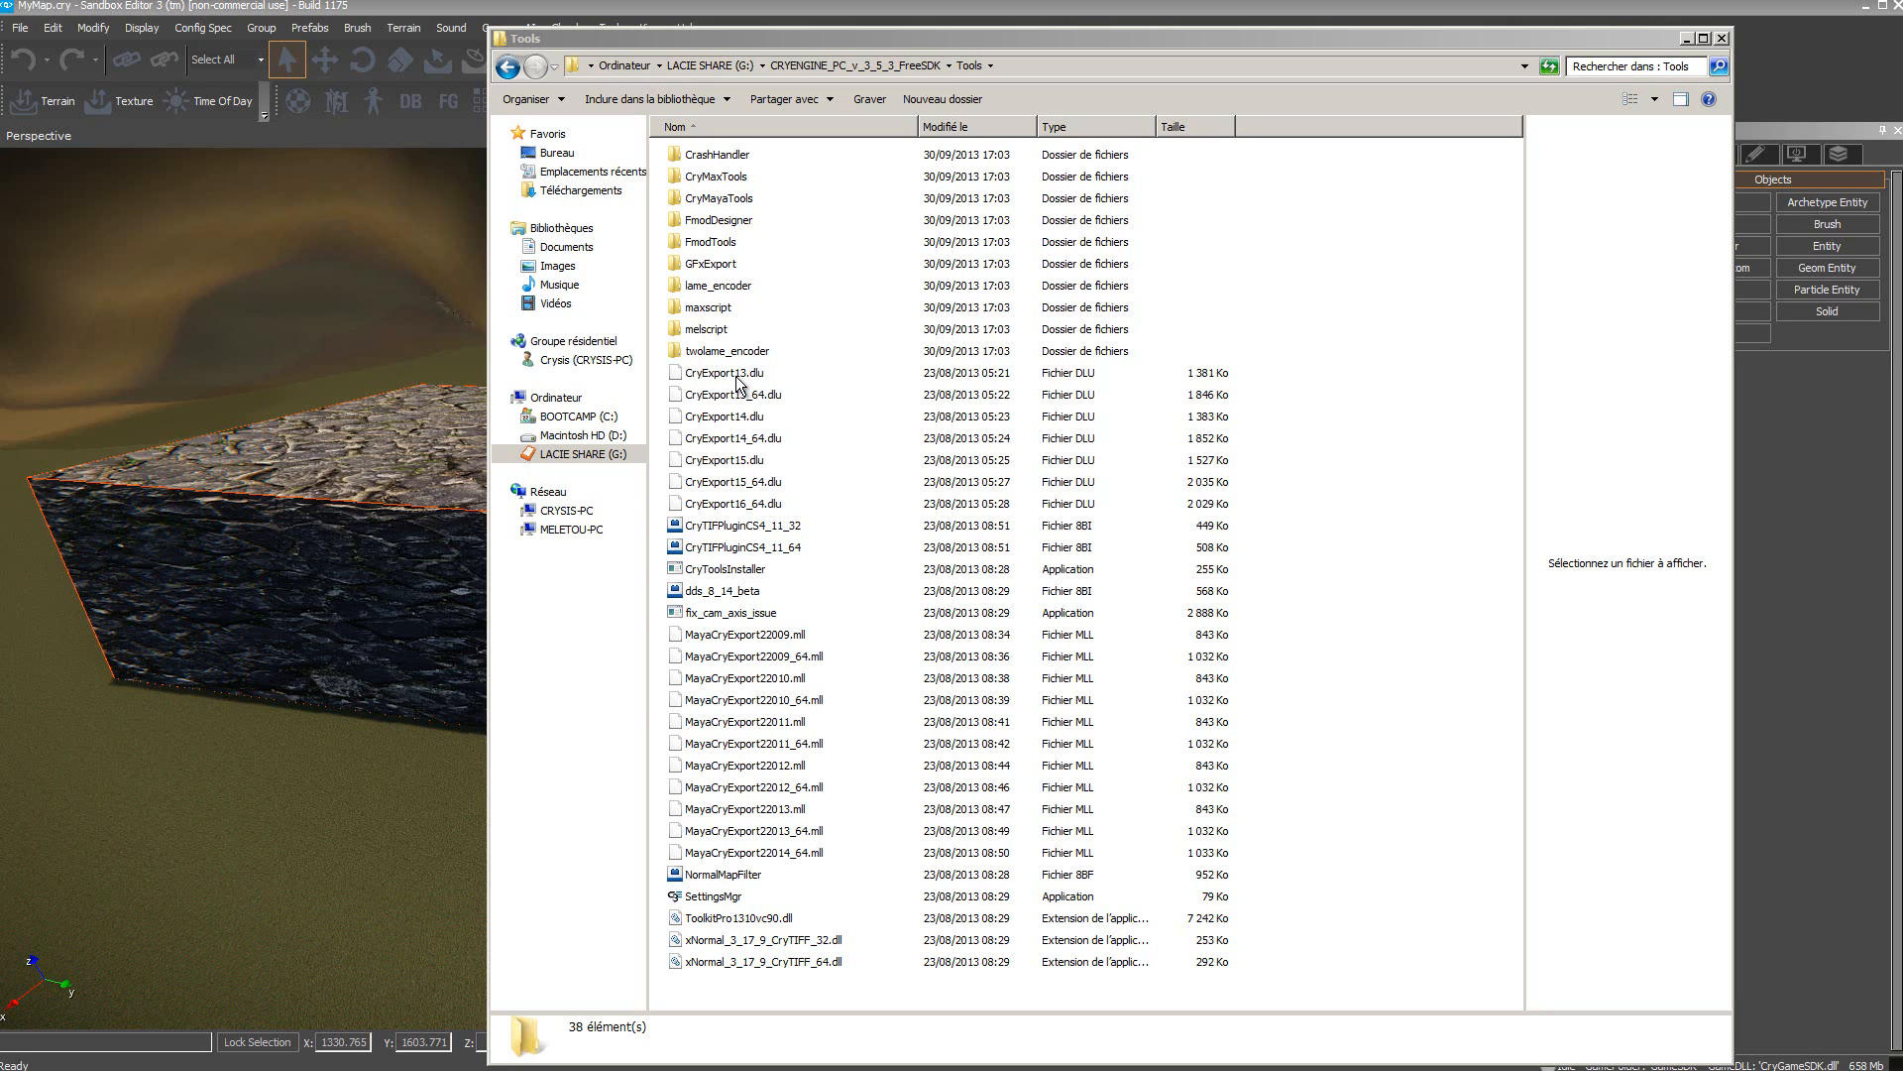
left_click(742, 447)
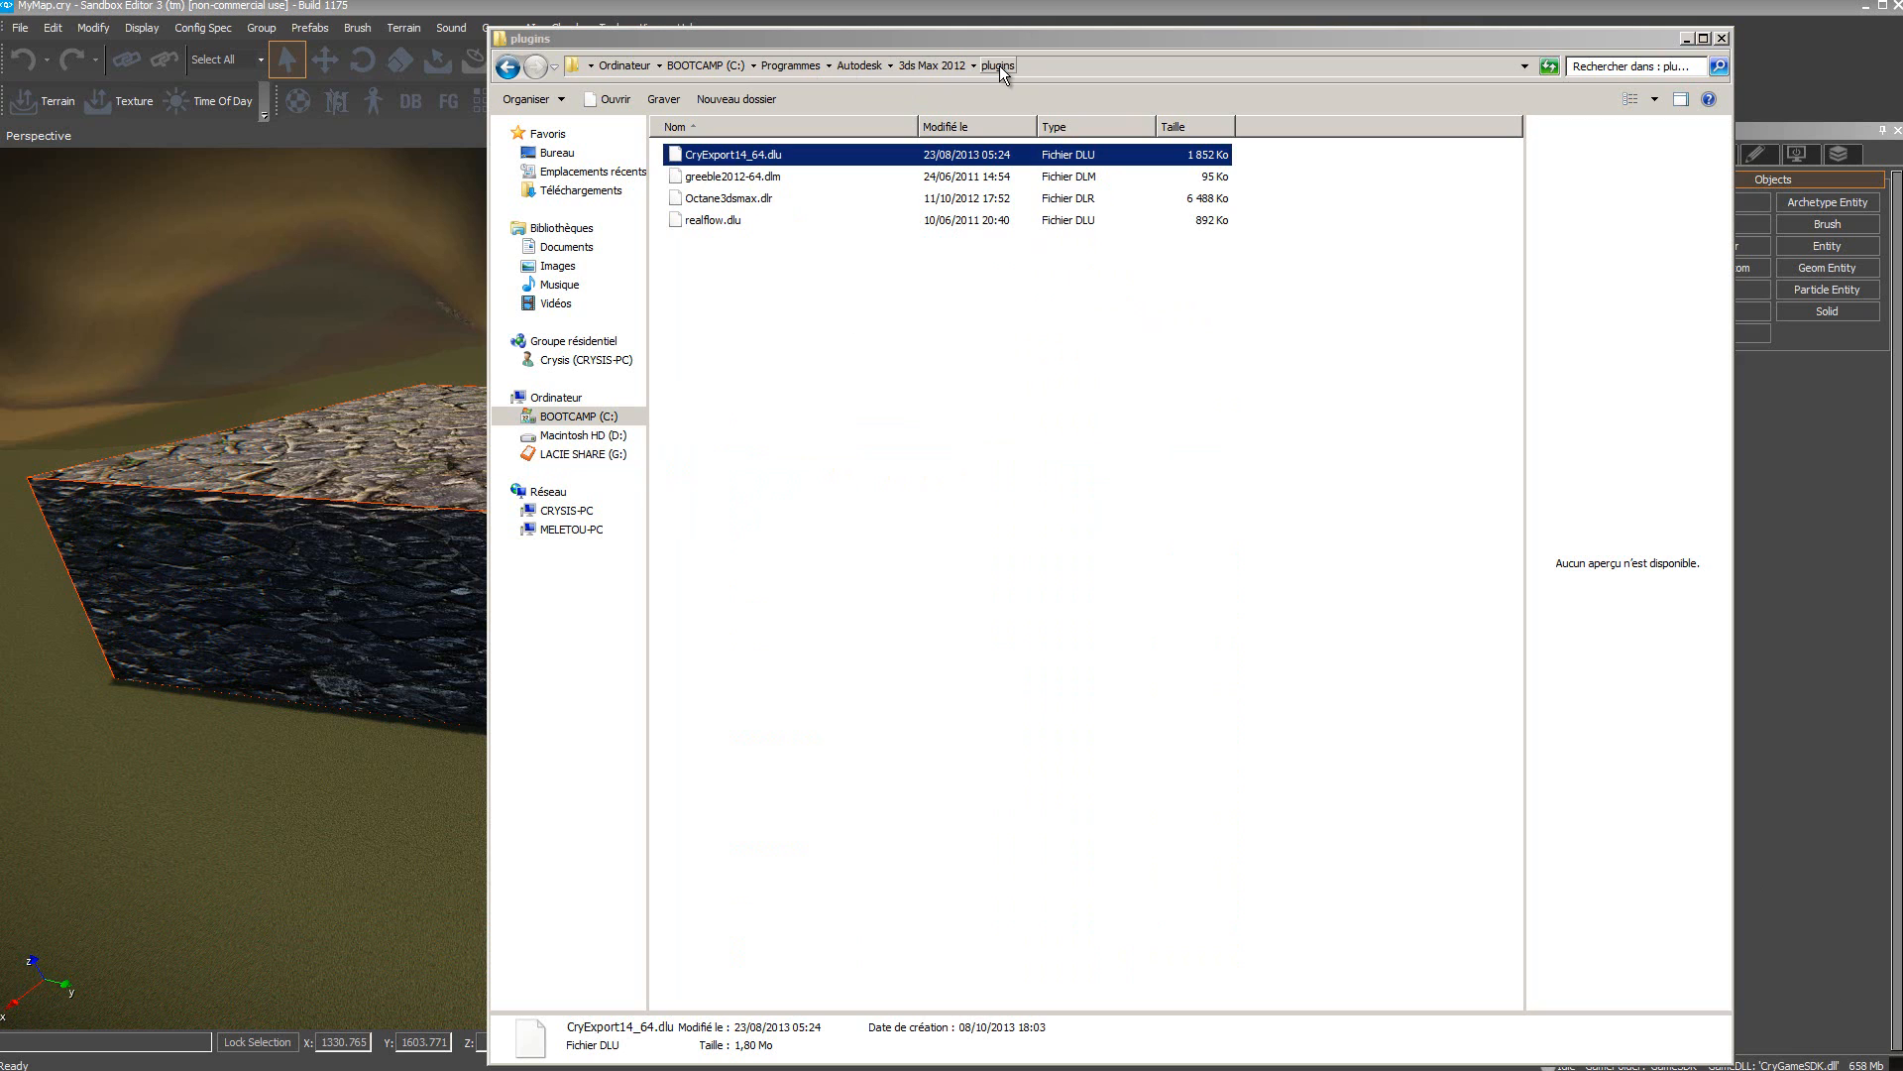
left_click(1688, 38)
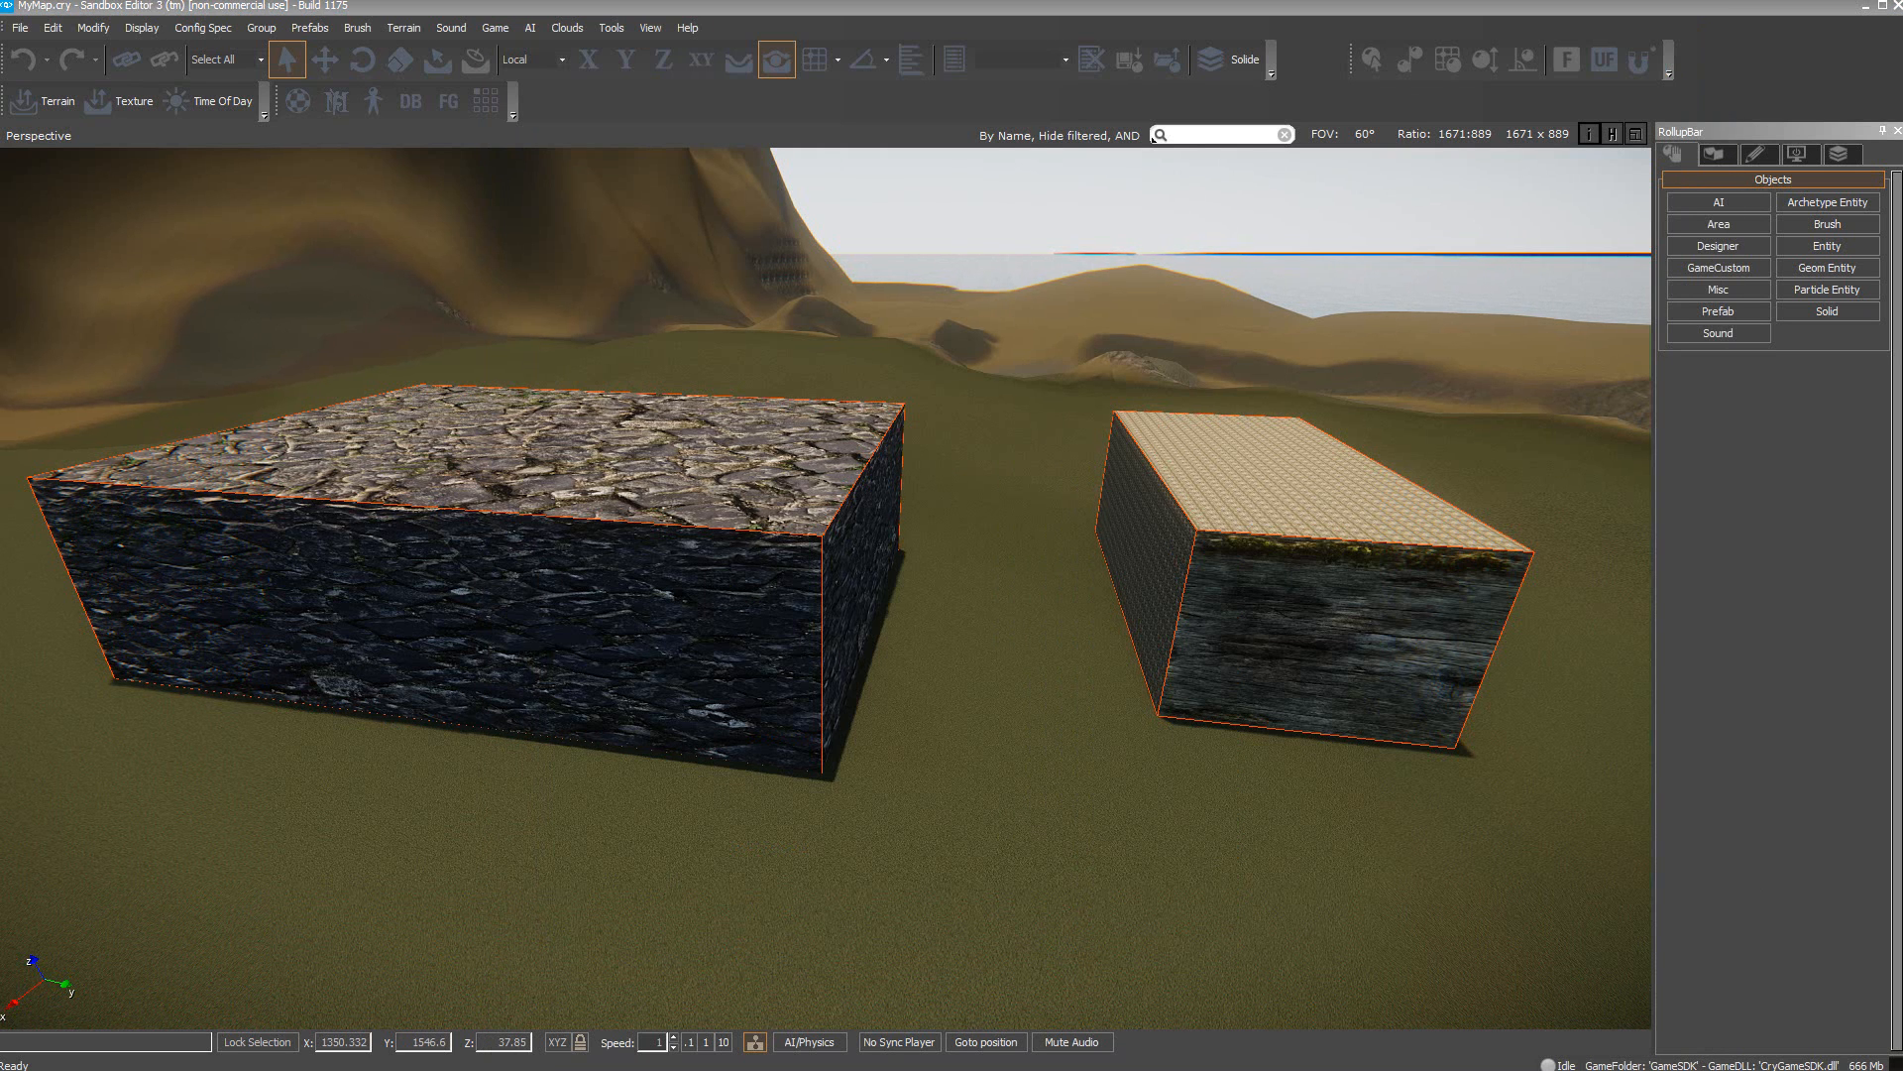
key("alt+Tab")
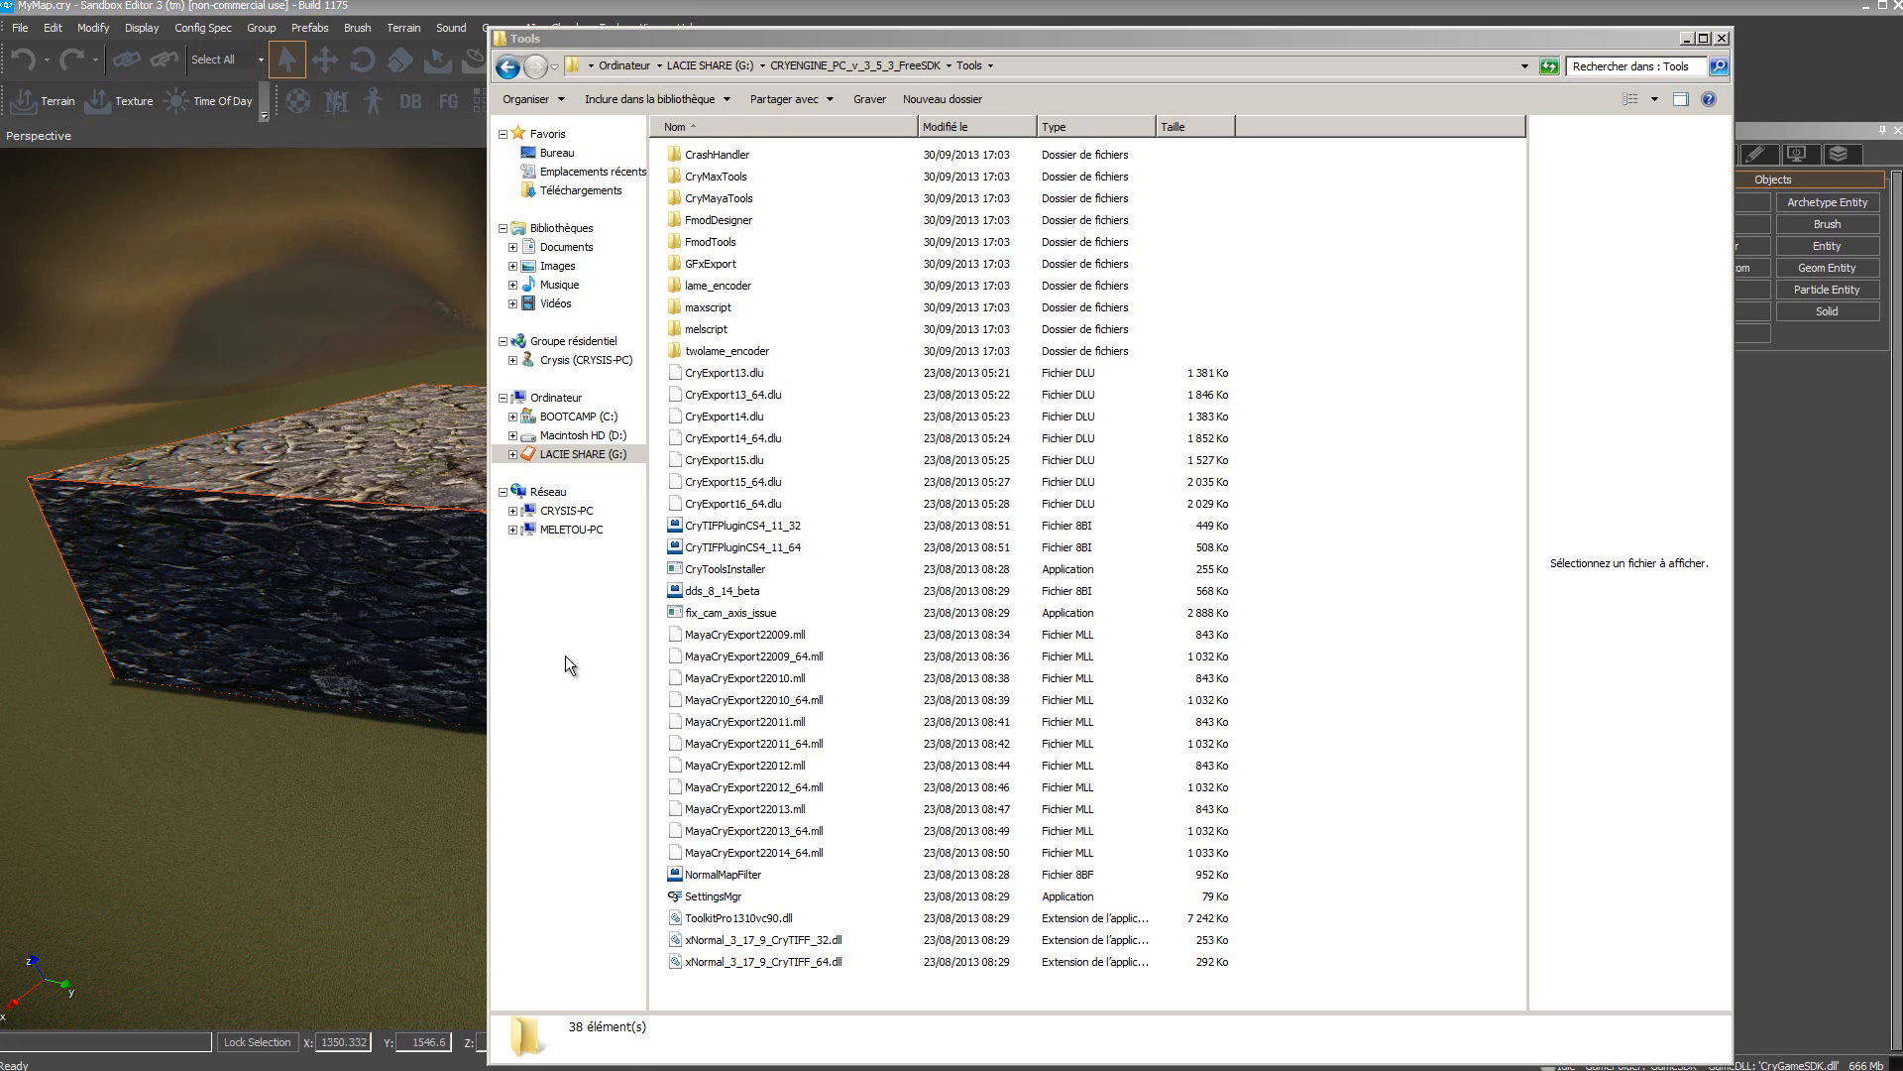
Step: Copy the LoadCryMaxTools script from the CryMaxTools folder into the 3ds Max 2012 Scripts Startup folder
double_click(675, 174)
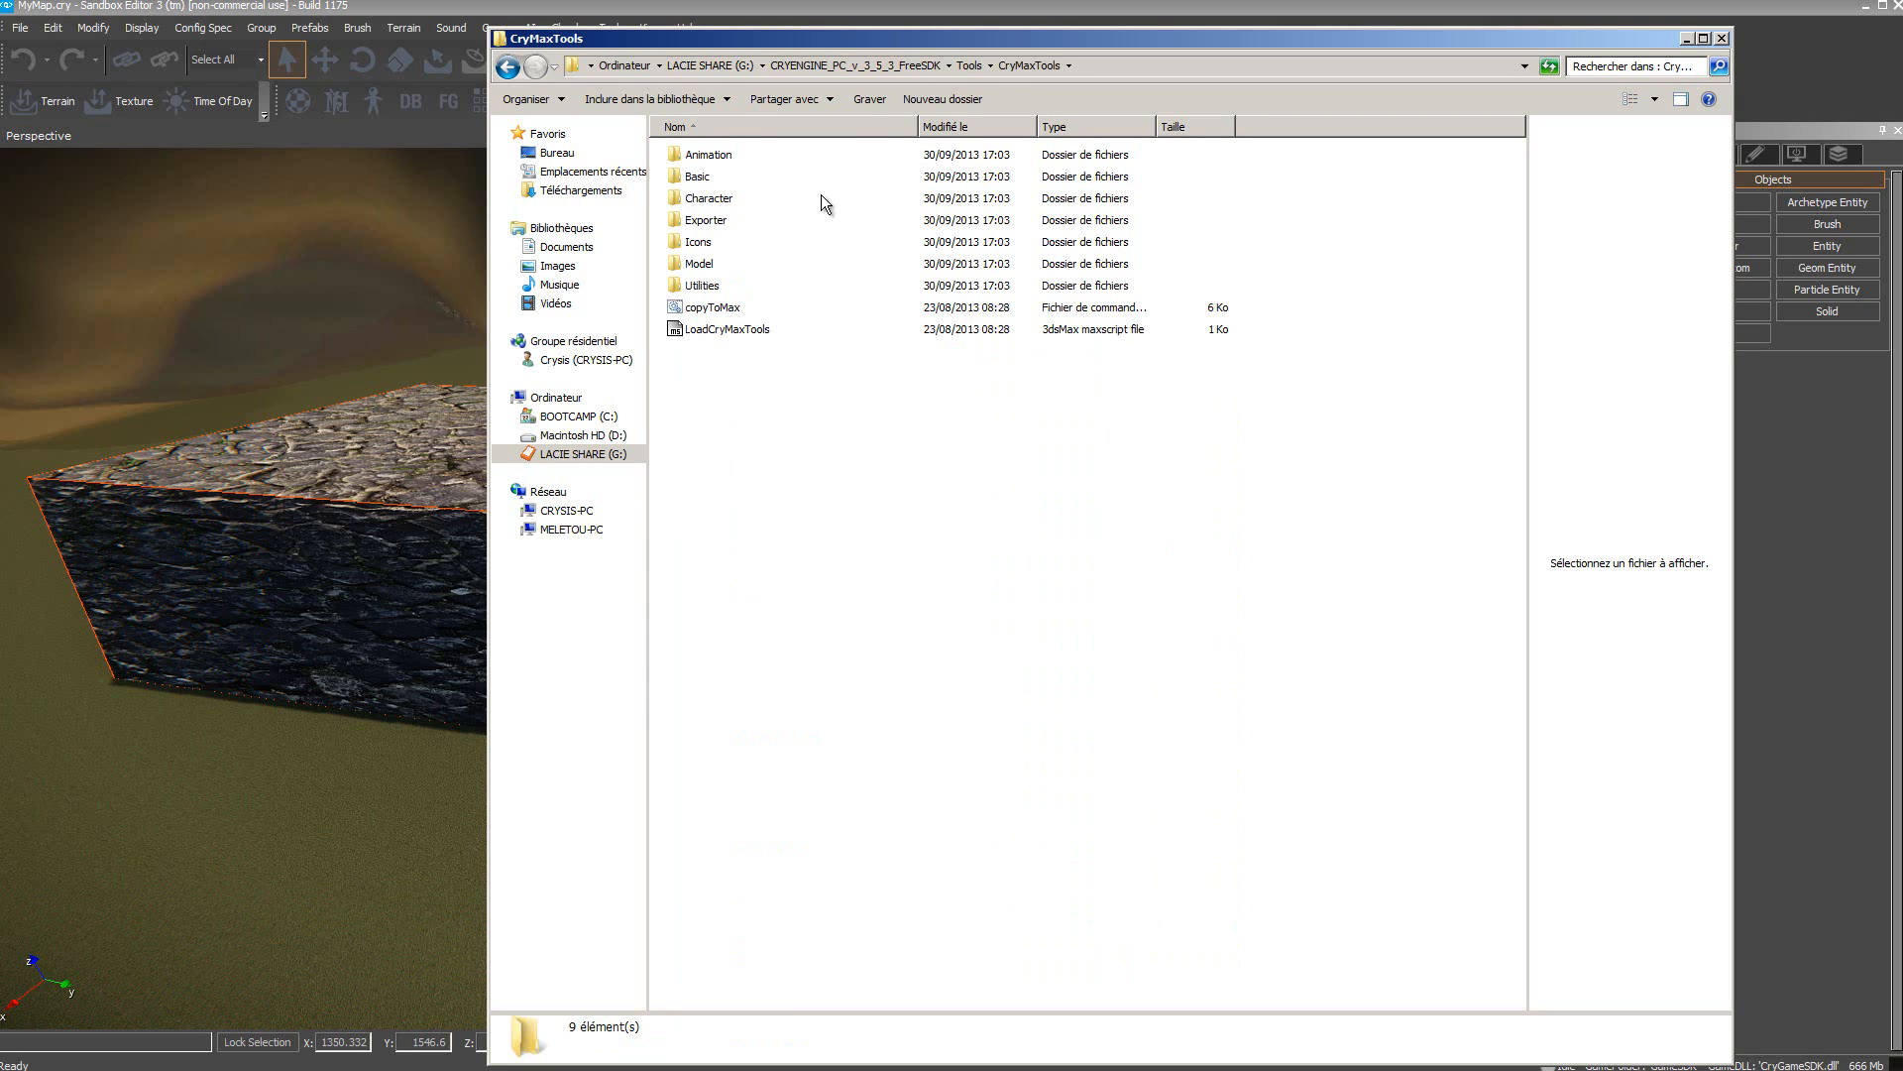
left_click(722, 331)
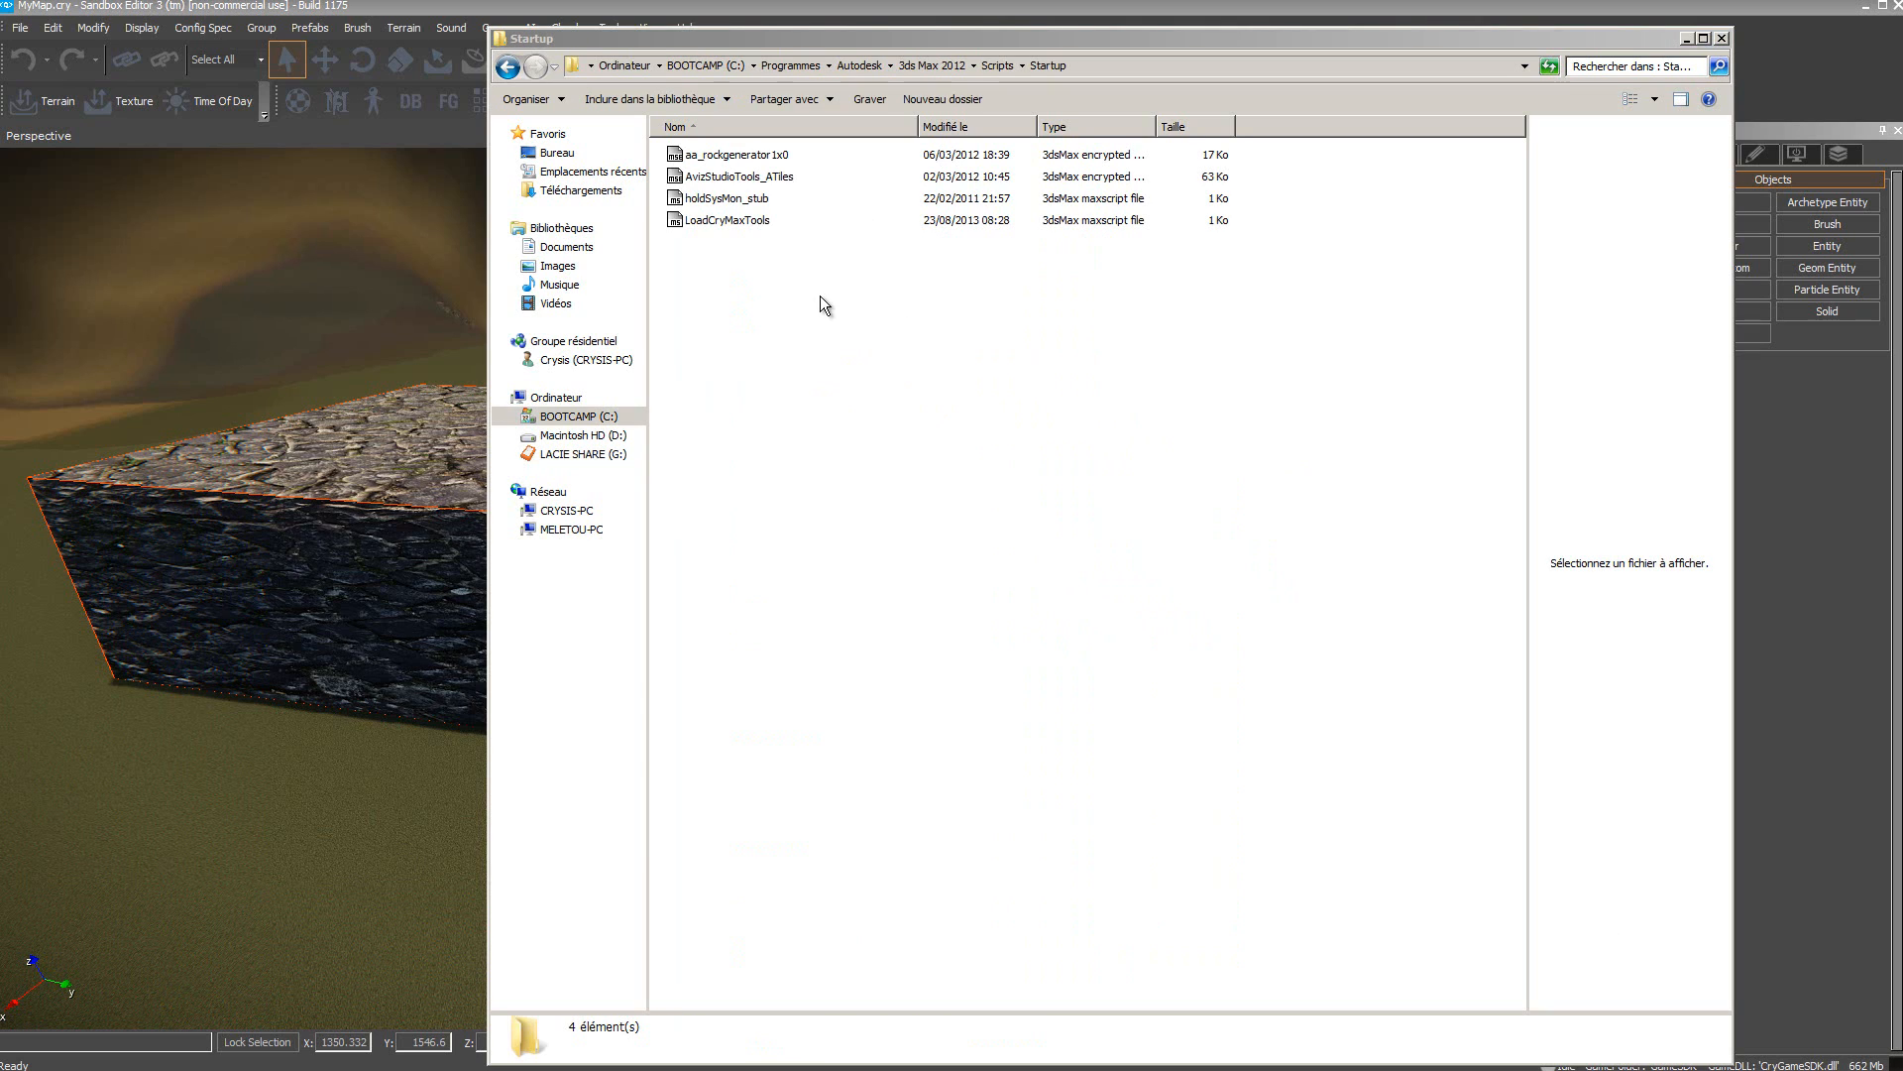
left_click(713, 220)
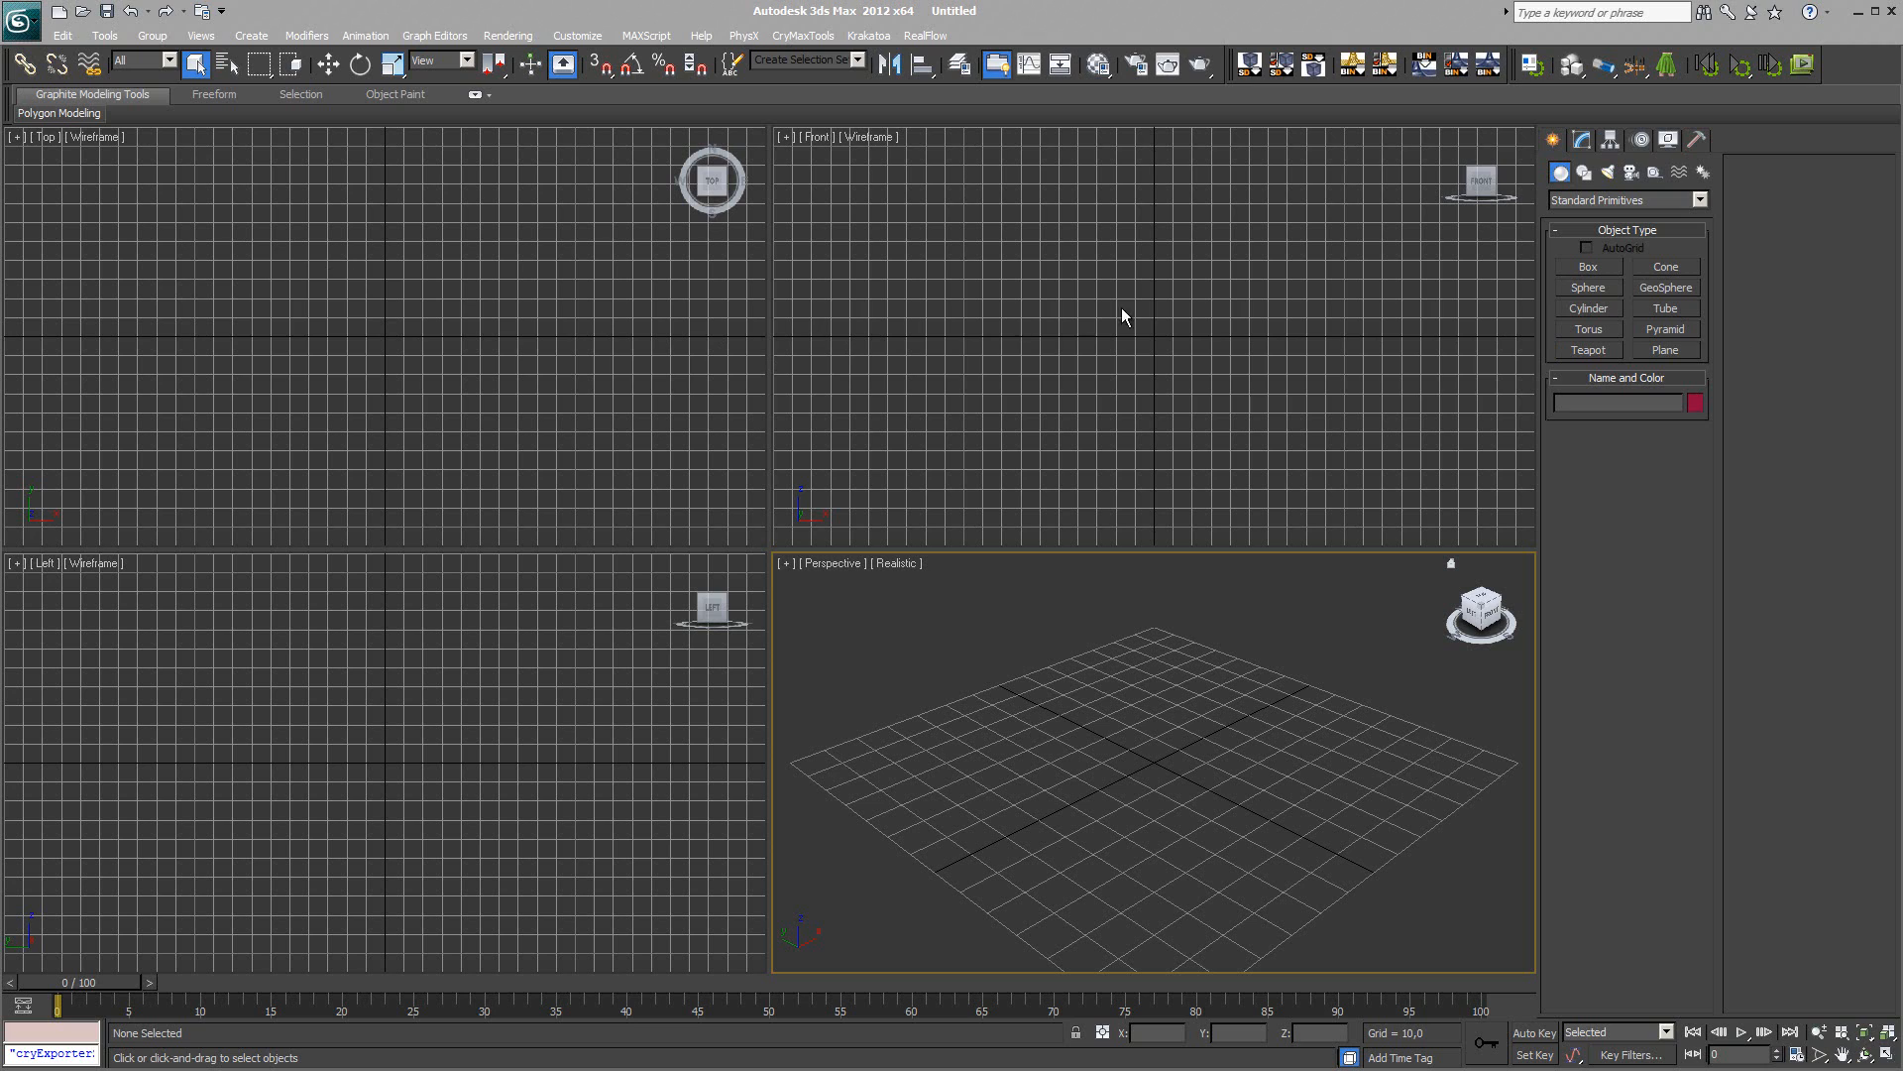
Step: Add the CryENGINE3 Exporter to the Utilities button set in 3ds Max
left_click(1698, 139)
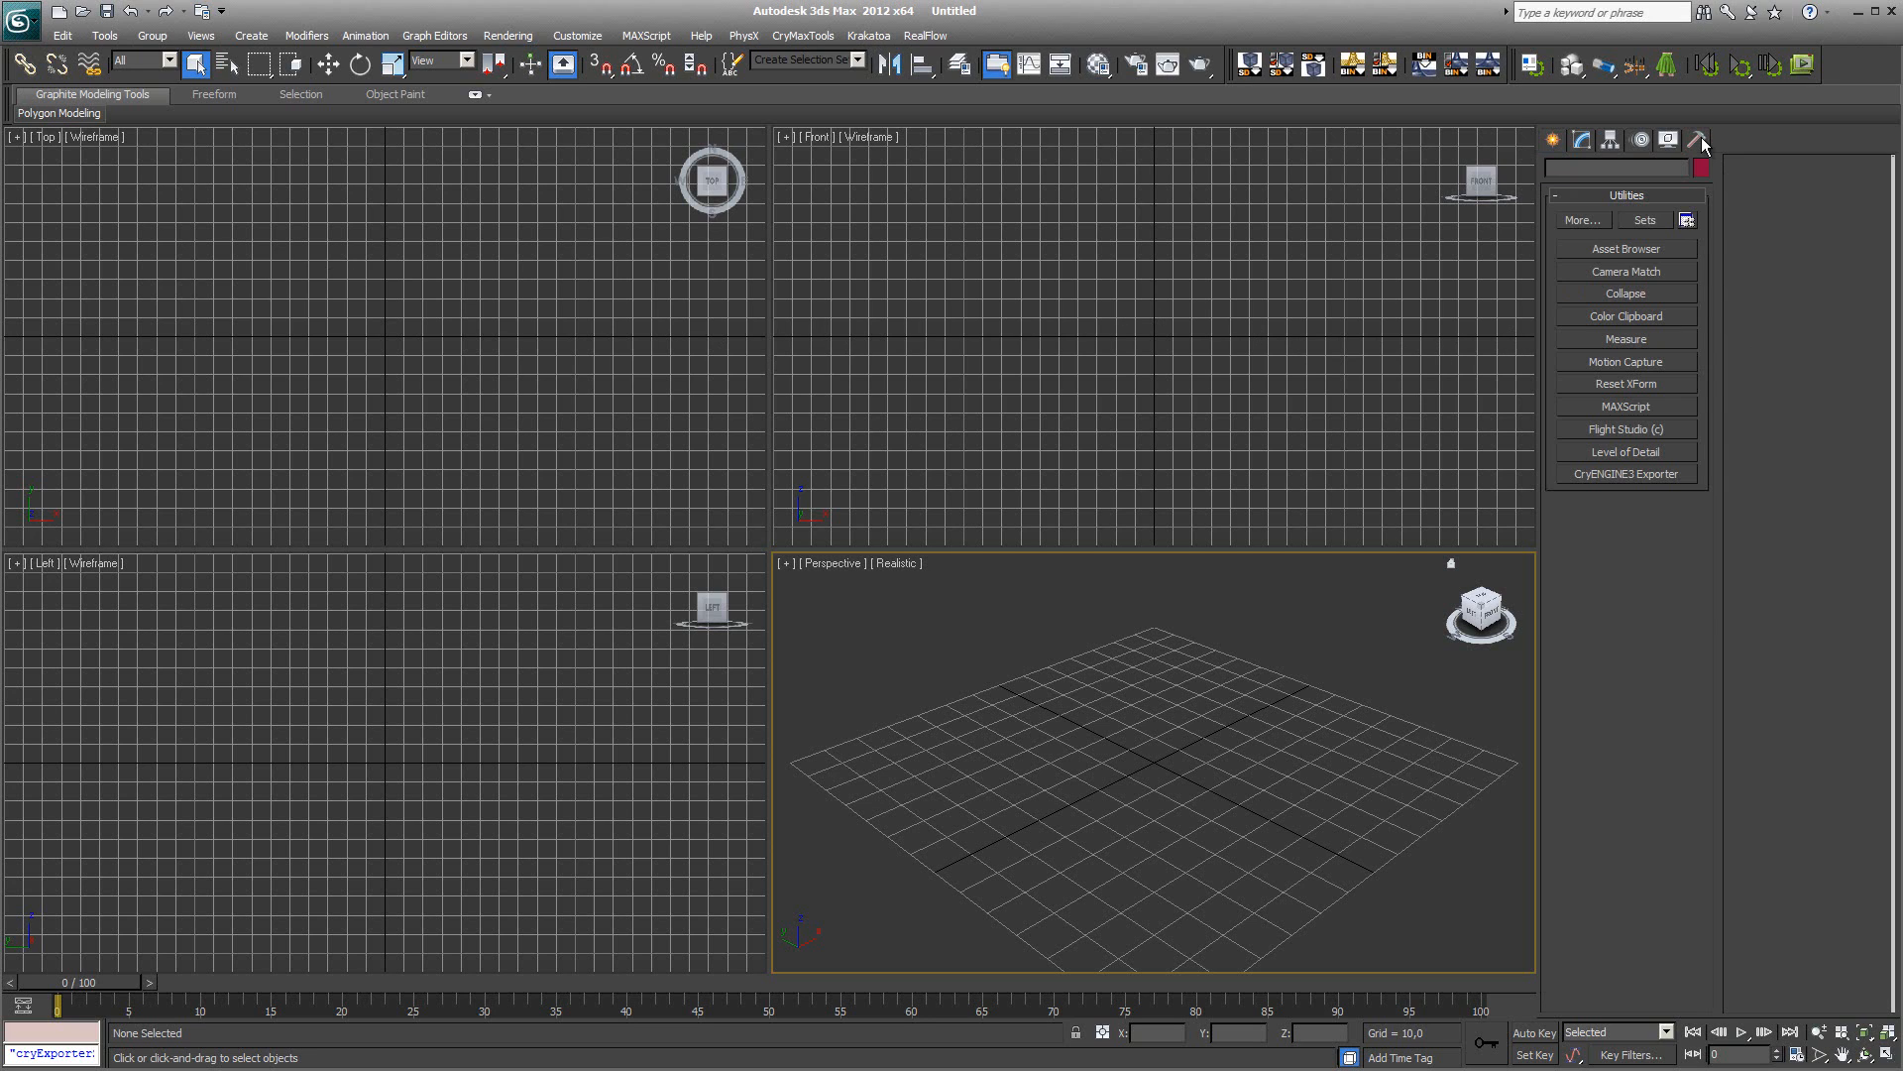
left_click(1686, 220)
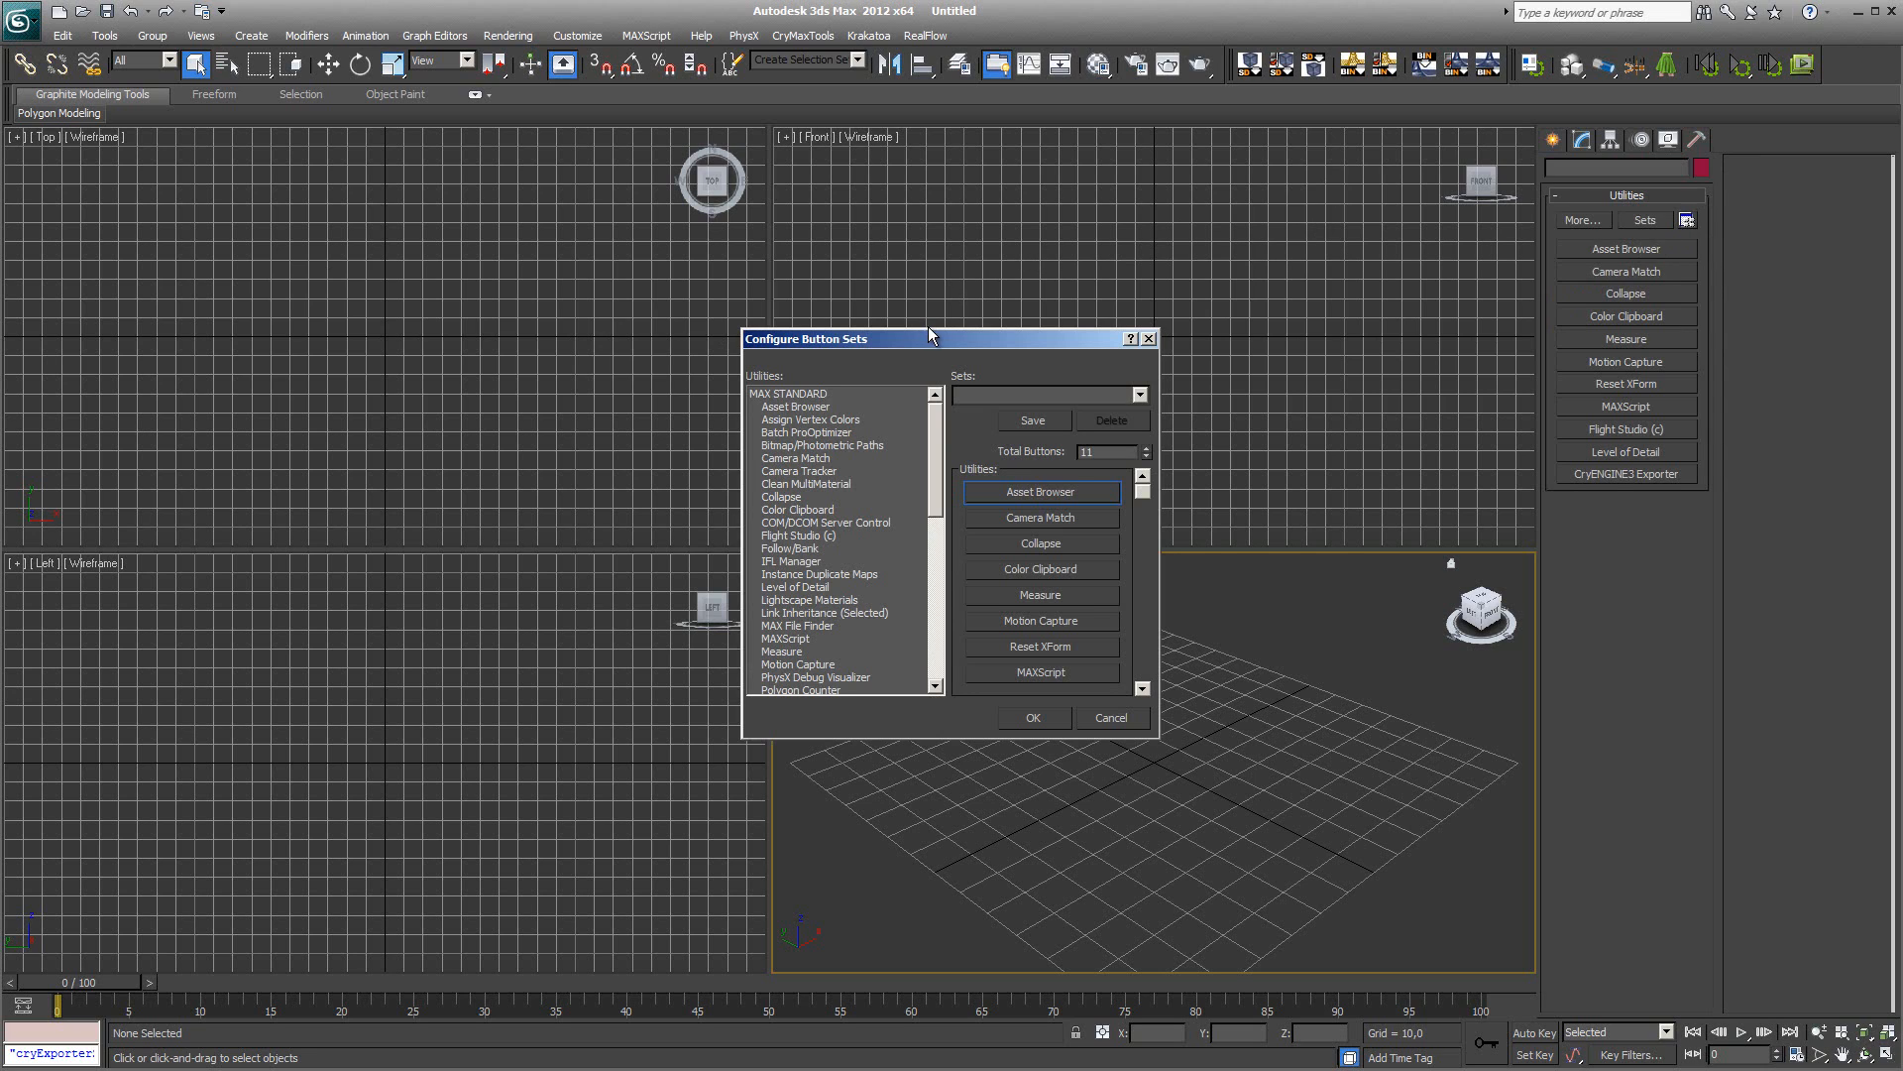
left_click_drag(928, 334, 927, 305)
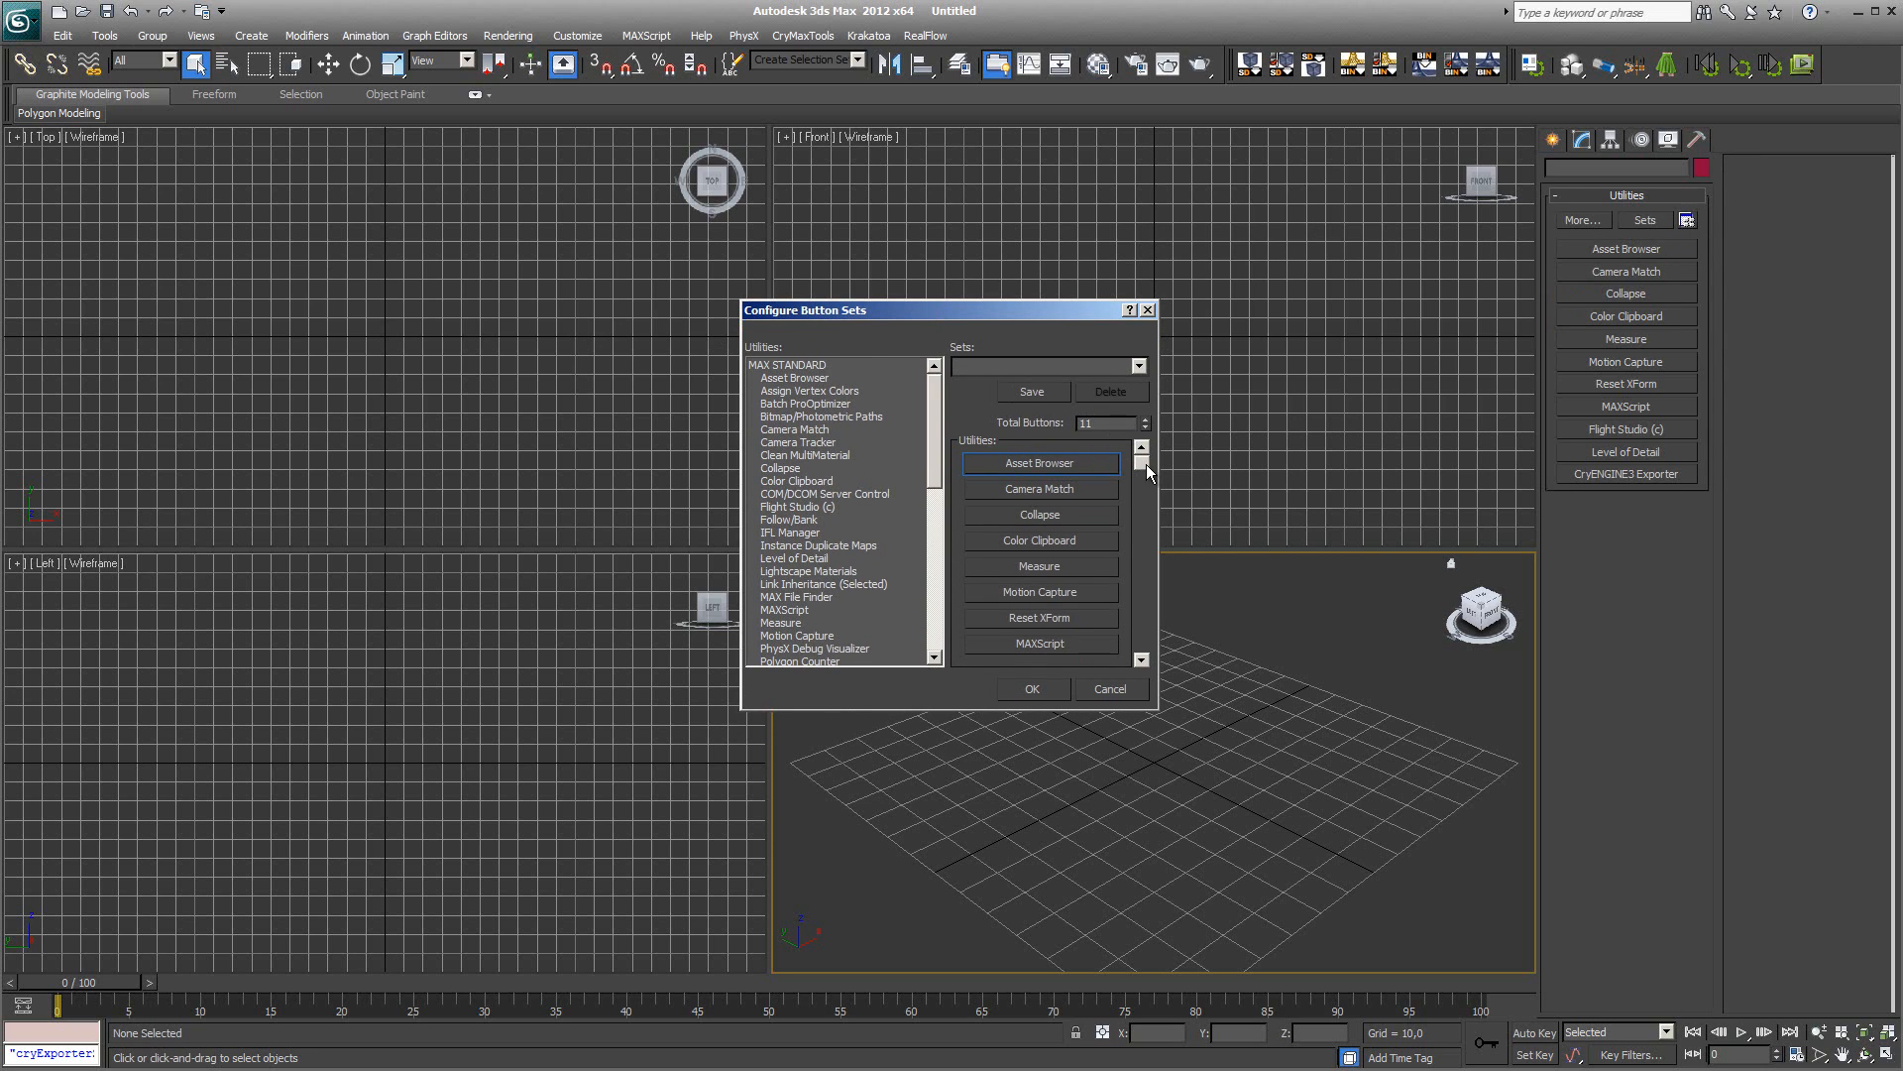
left_click_drag(1146, 466, 1134, 639)
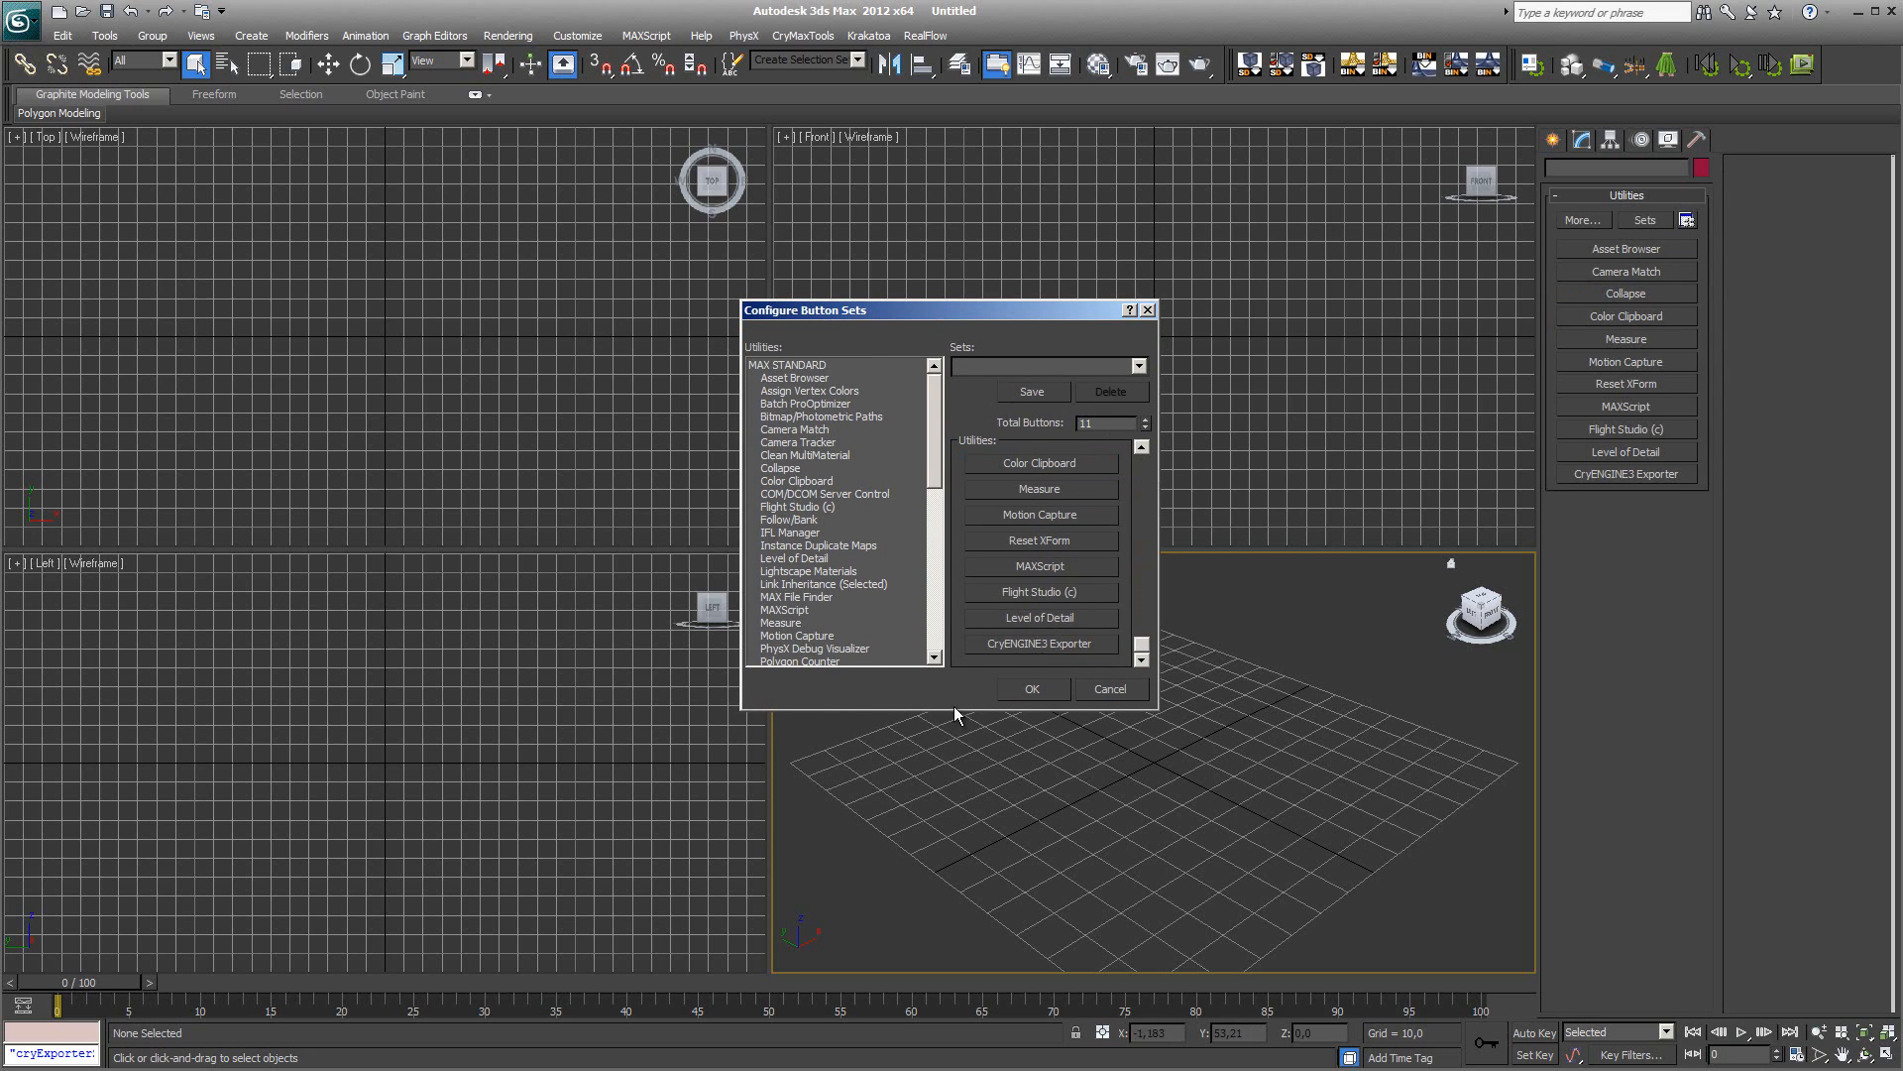
mouse_move(937, 419)
left_mouse_down()
mouse_move(907, 567)
mouse_move(924, 646)
left_mouse_up()
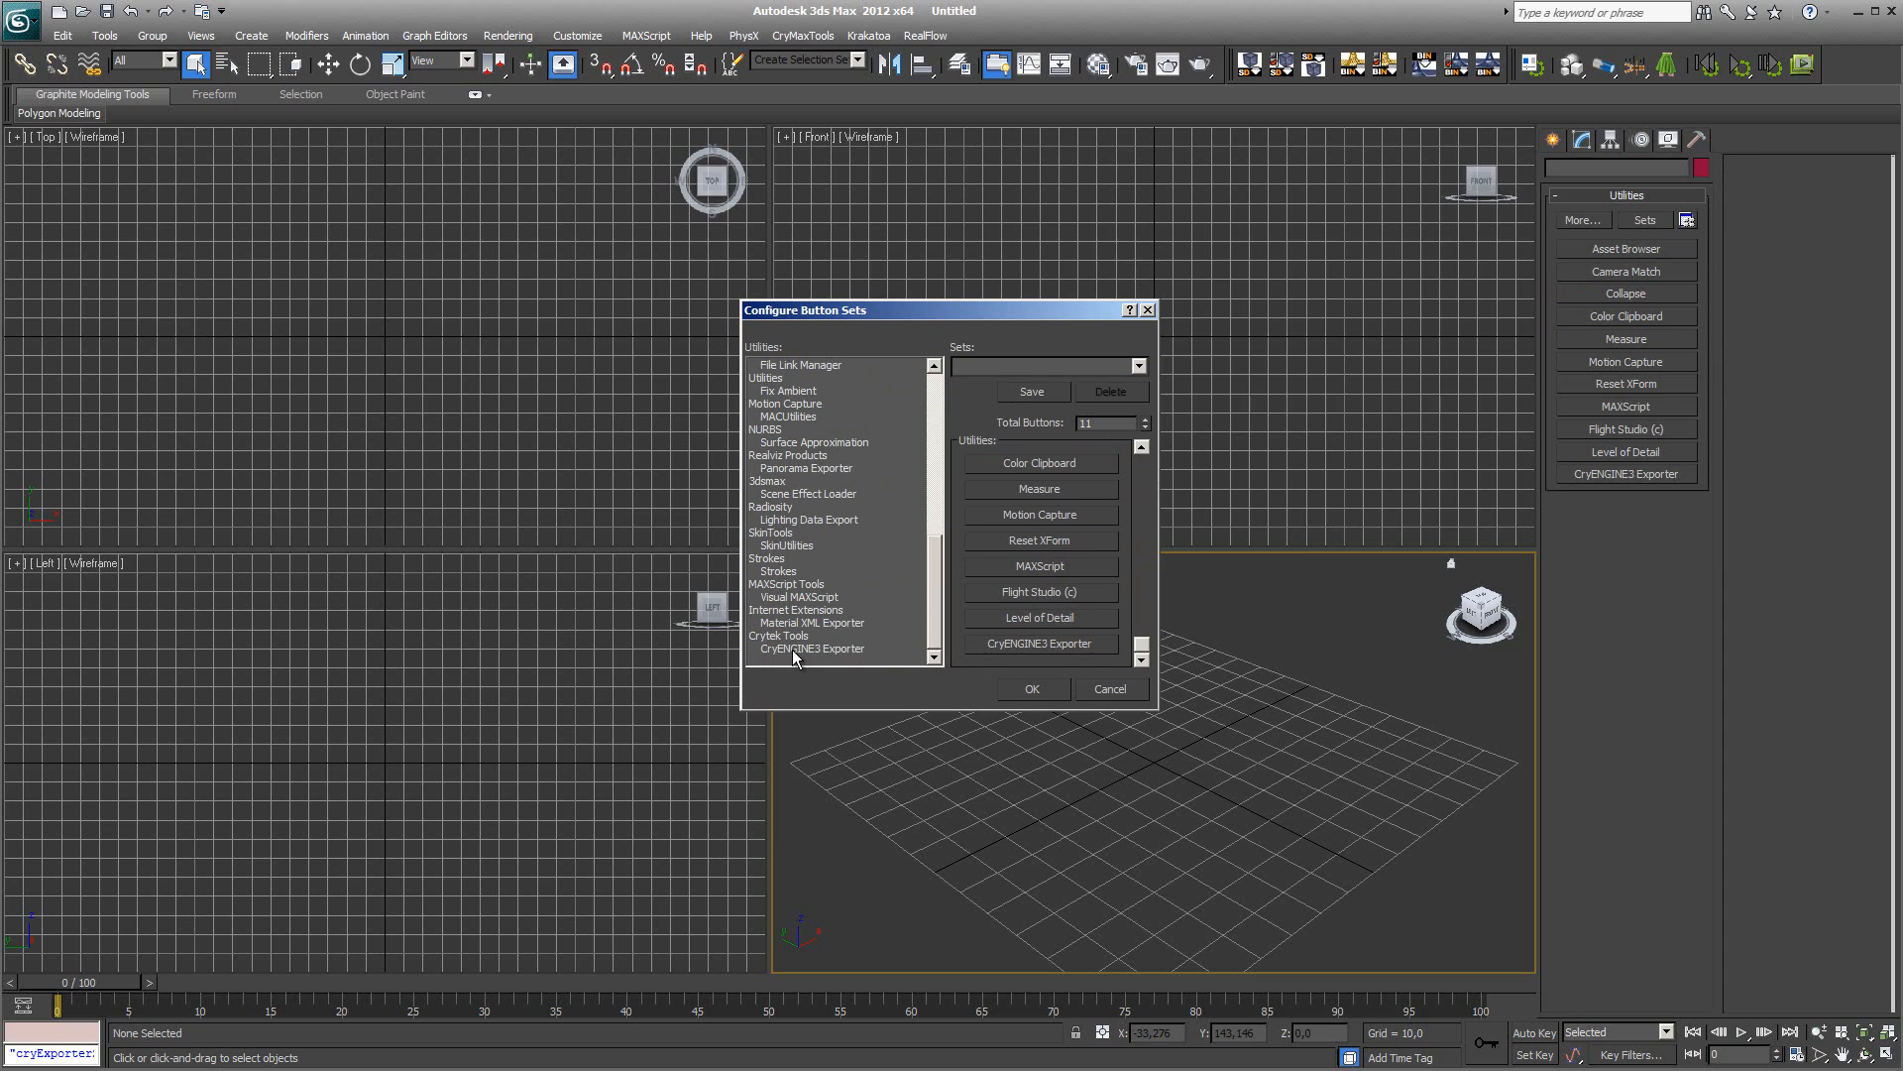
left_click_drag(793, 650, 1030, 645)
left_click(1037, 688)
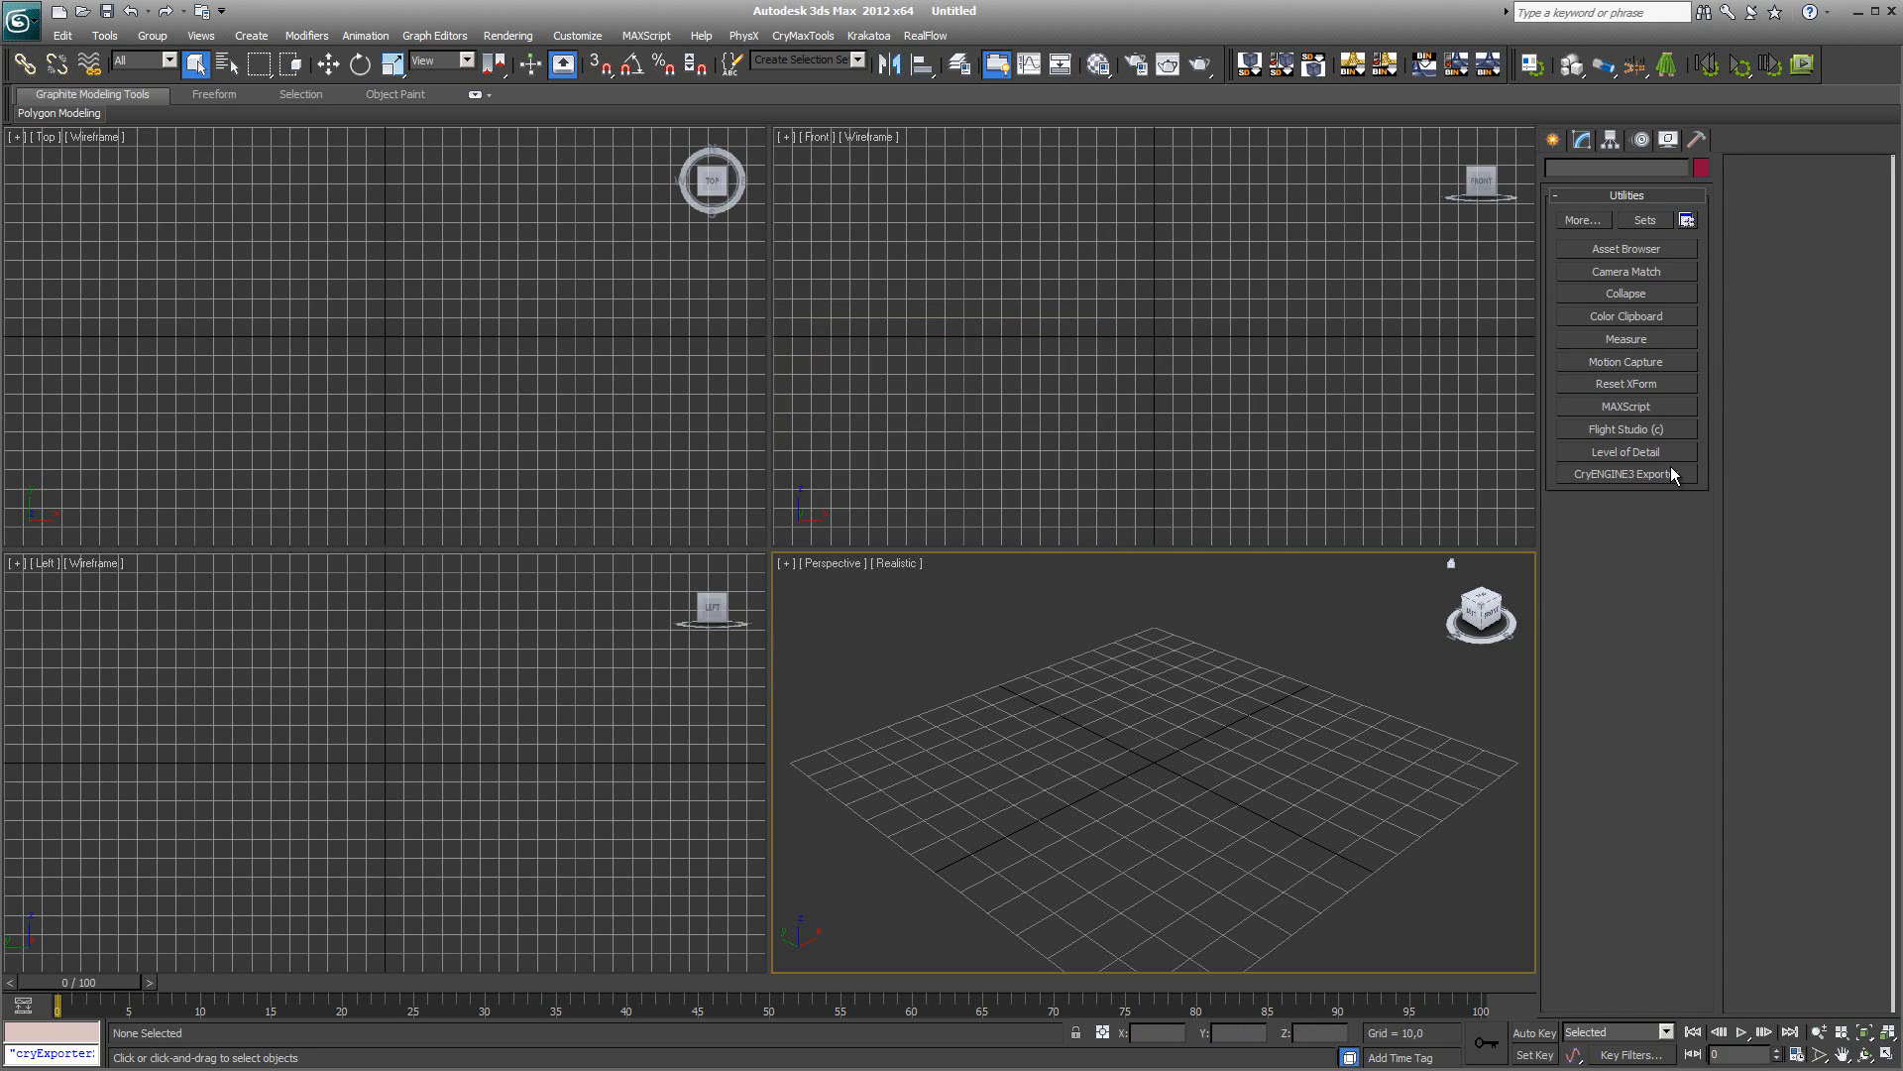
Step: Open the CryENGINE3 Exporter and inspect its CryENGINE3 Settings build location and Sandbox editor choice
left_click(1632, 476)
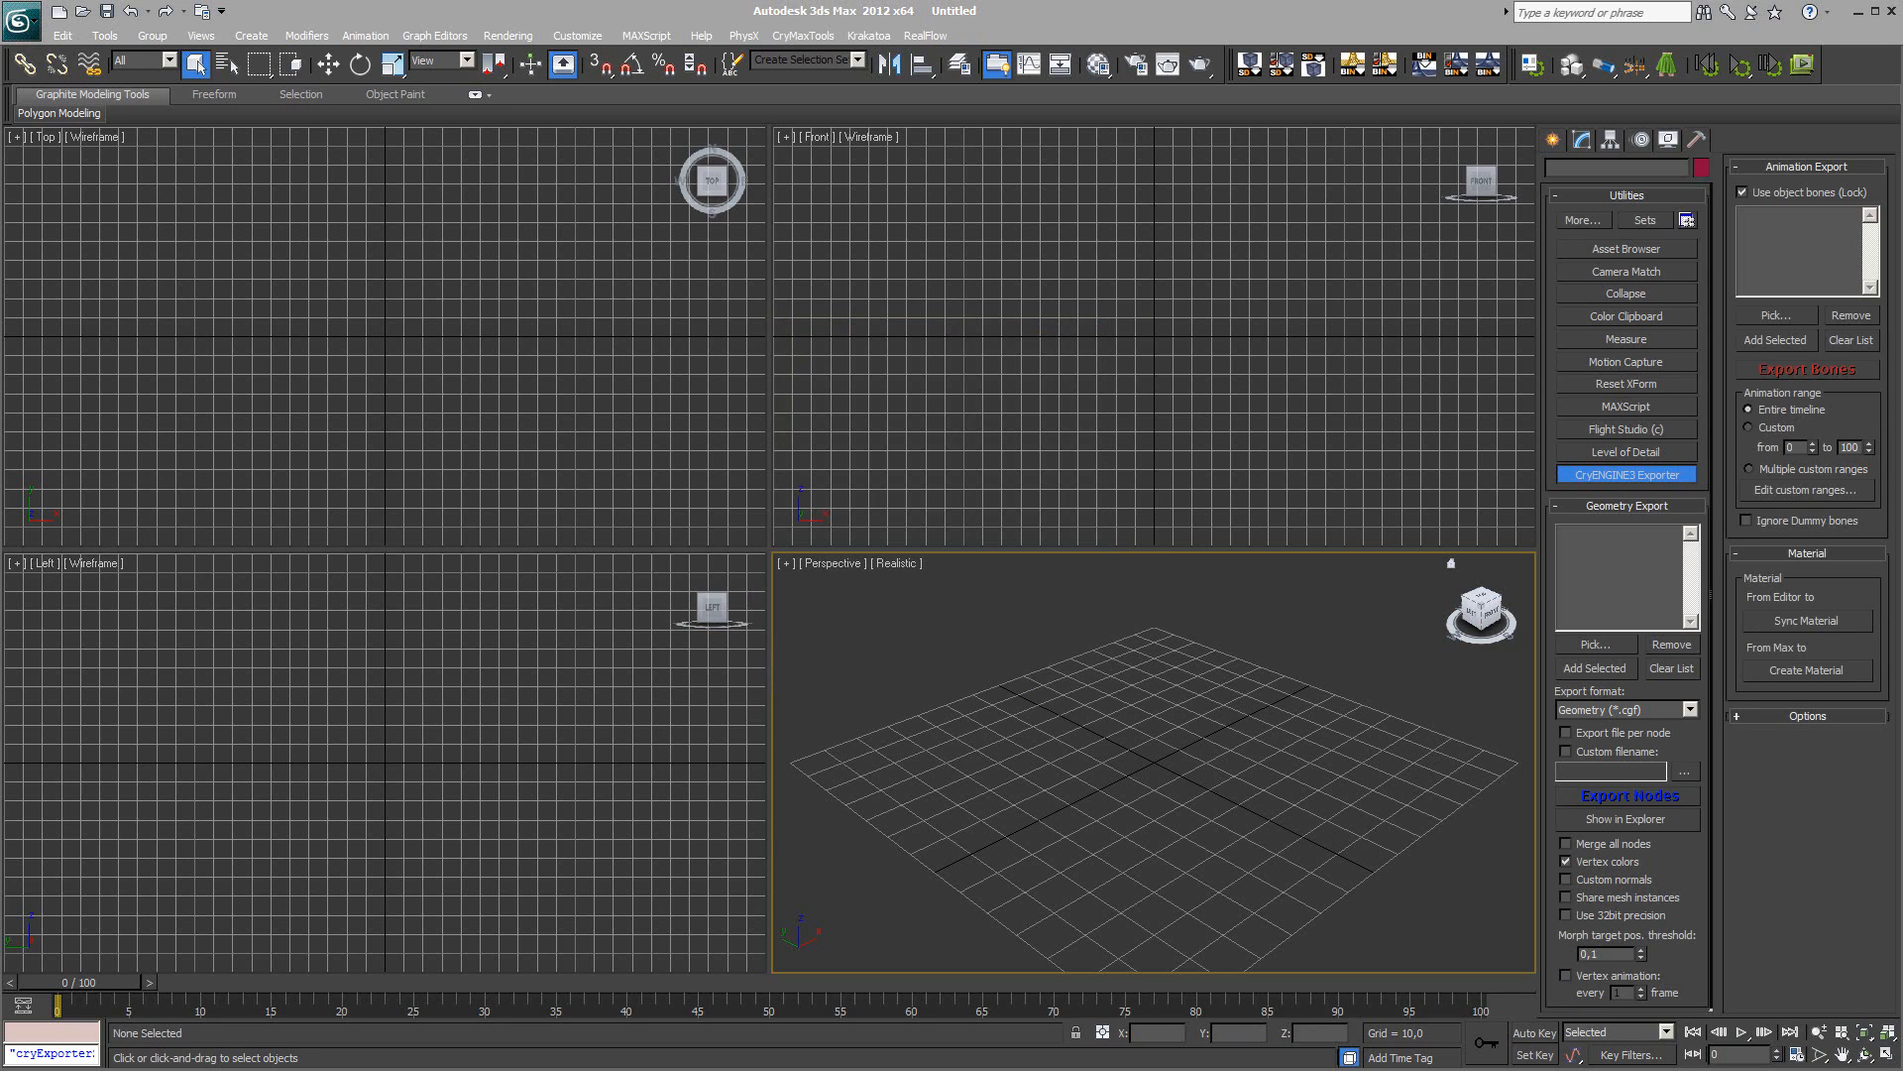
left_click(1736, 716)
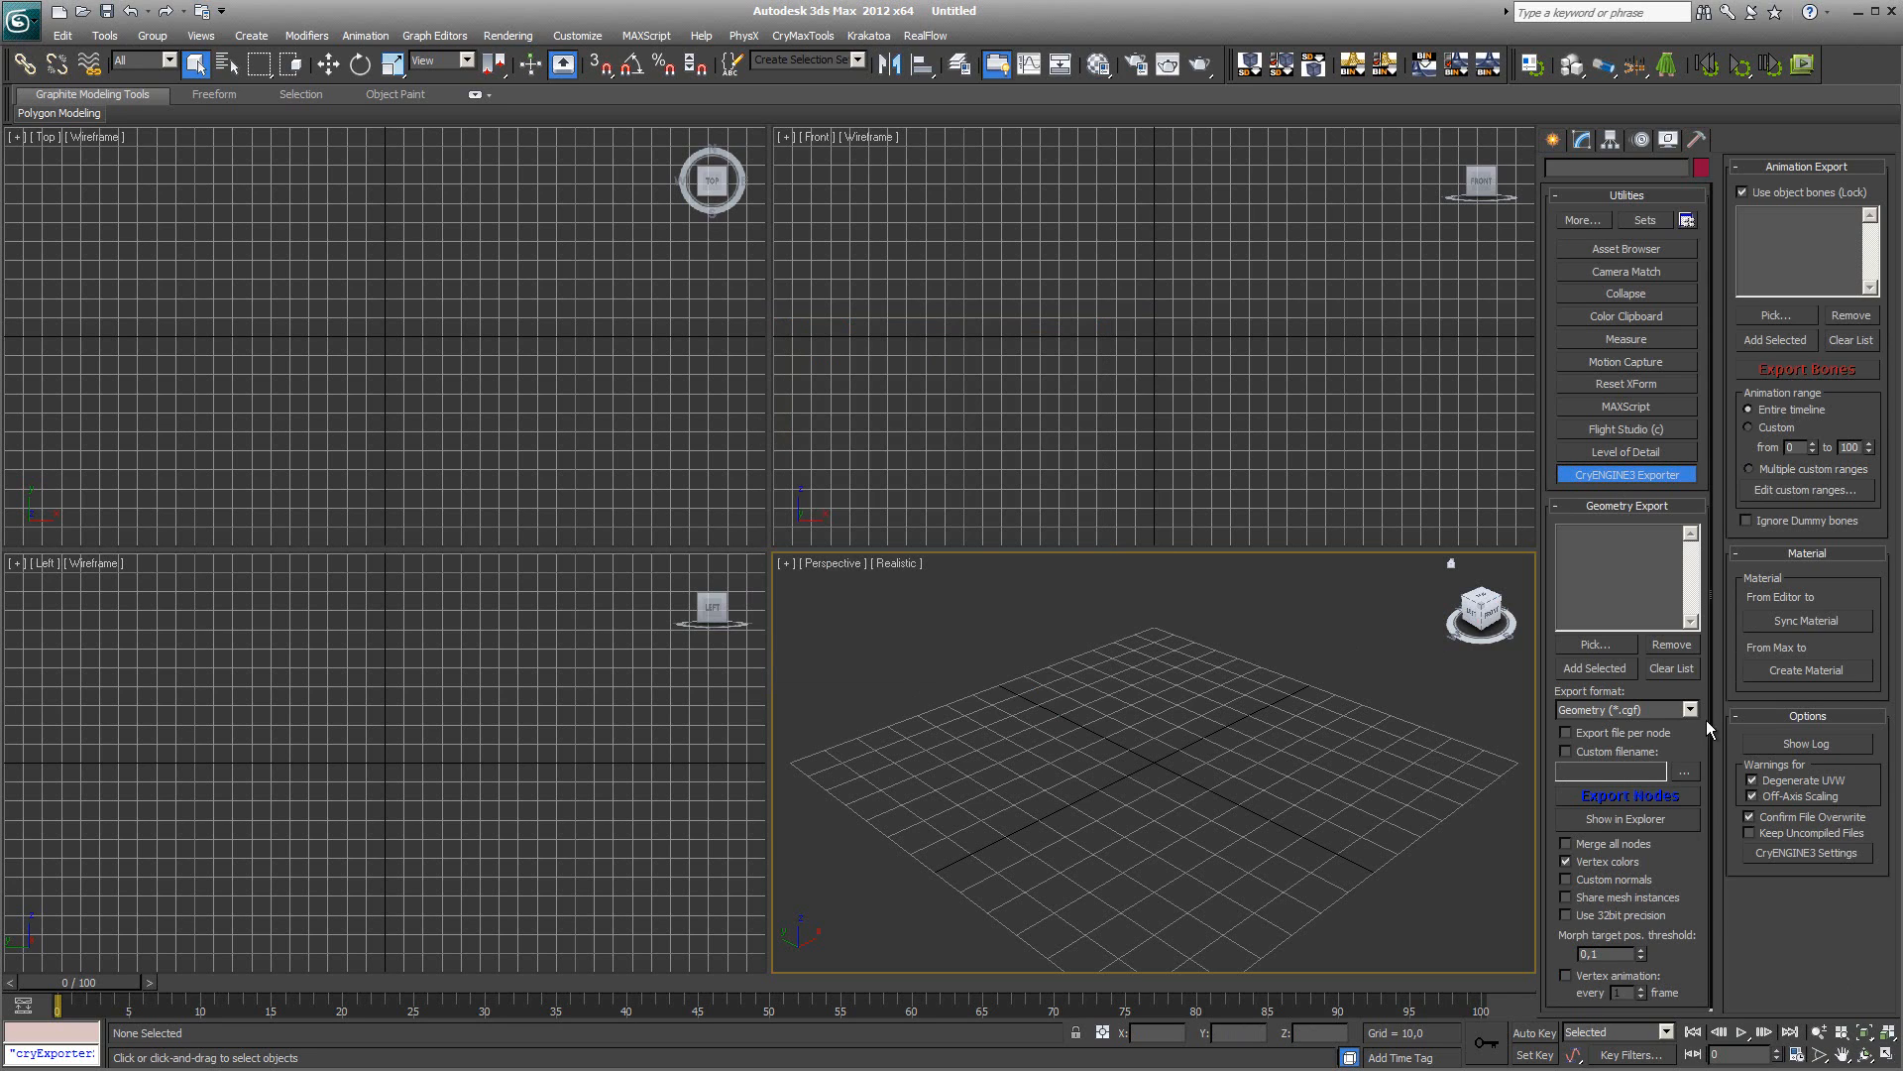
left_click(1805, 852)
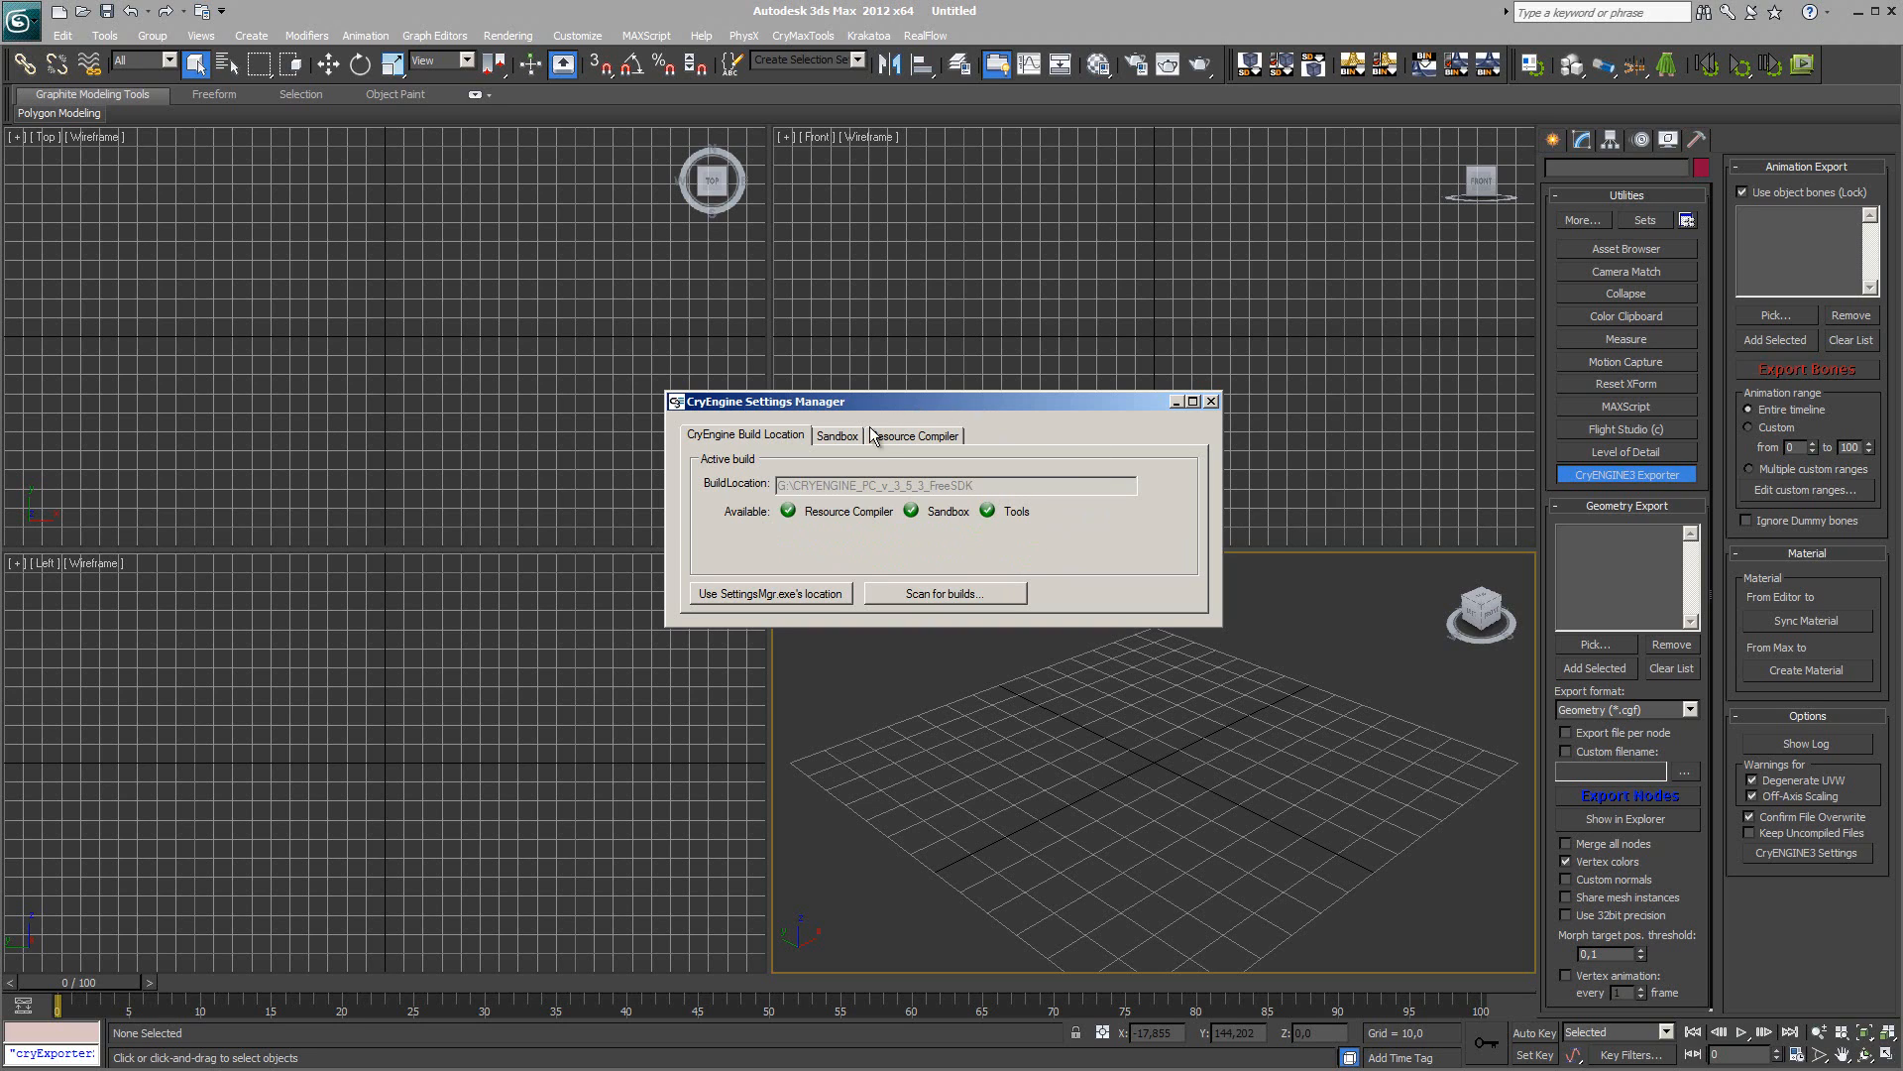
left_click(838, 437)
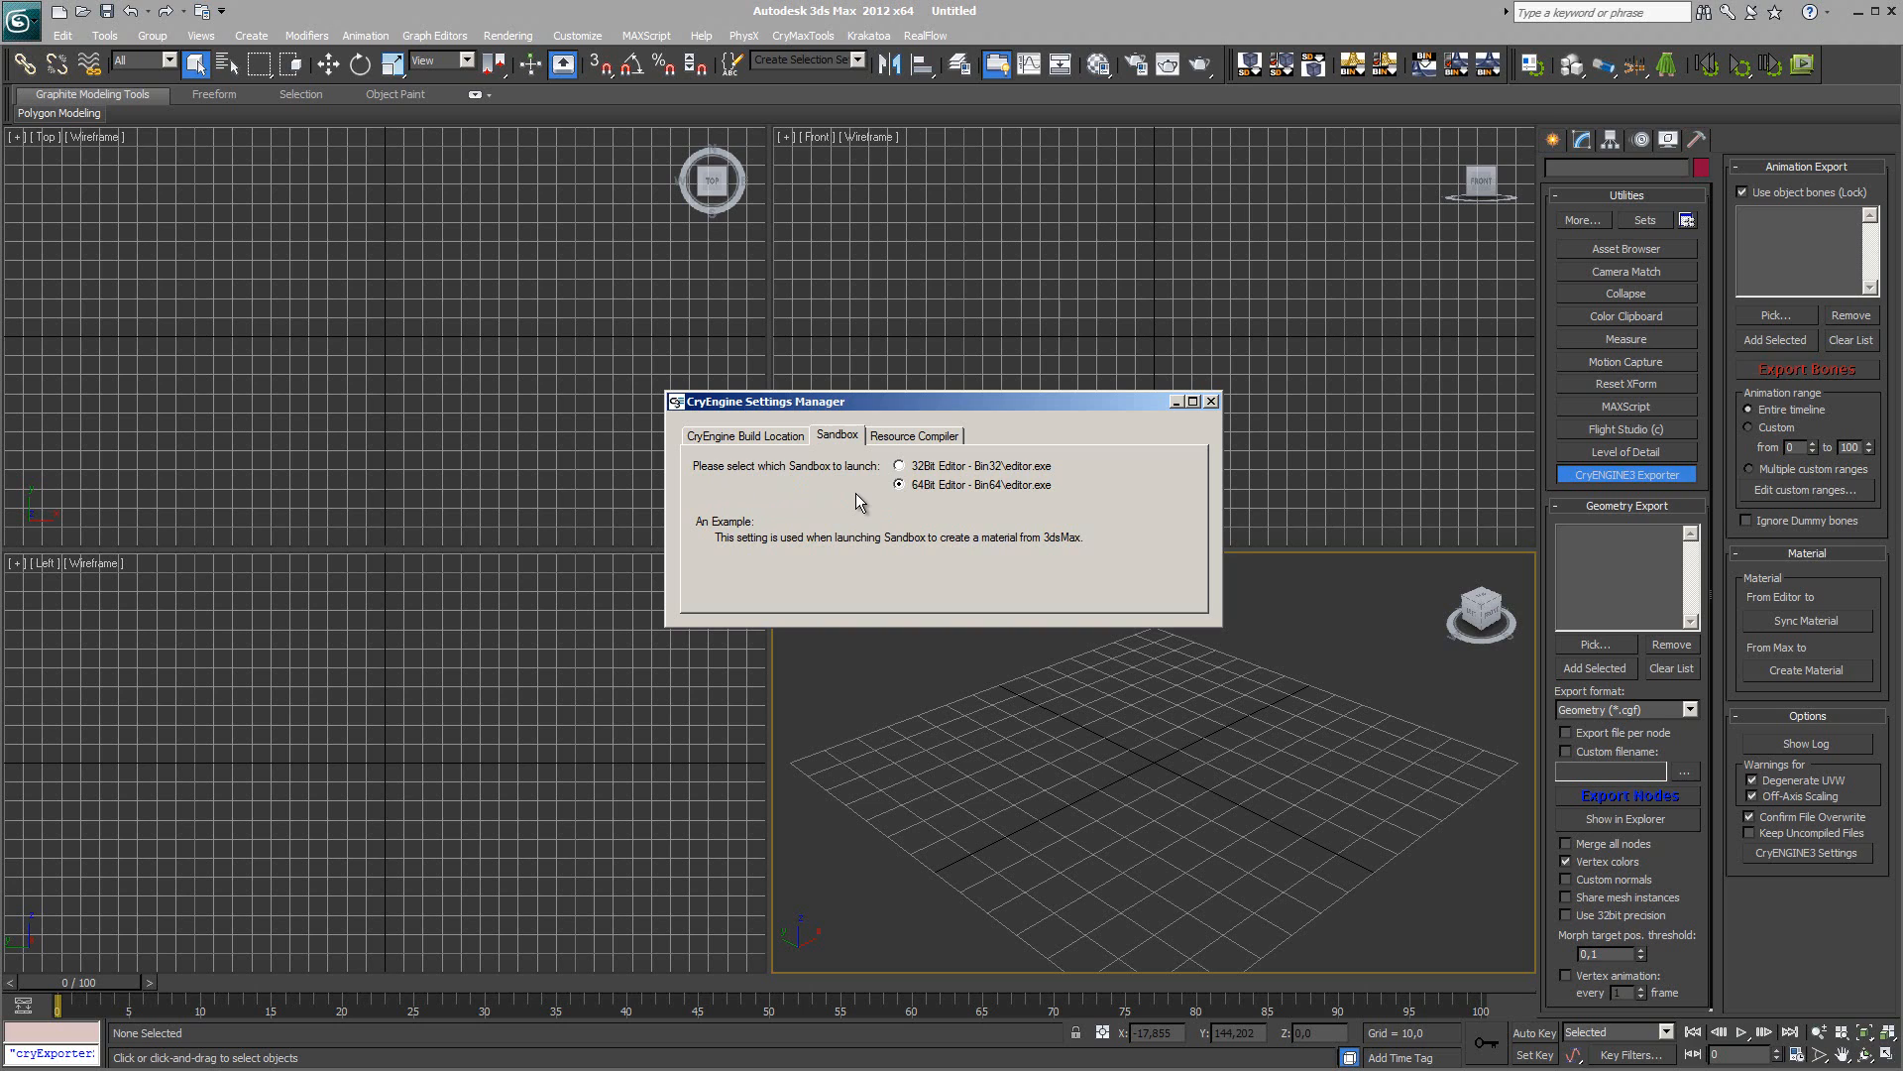
left_click(1210, 401)
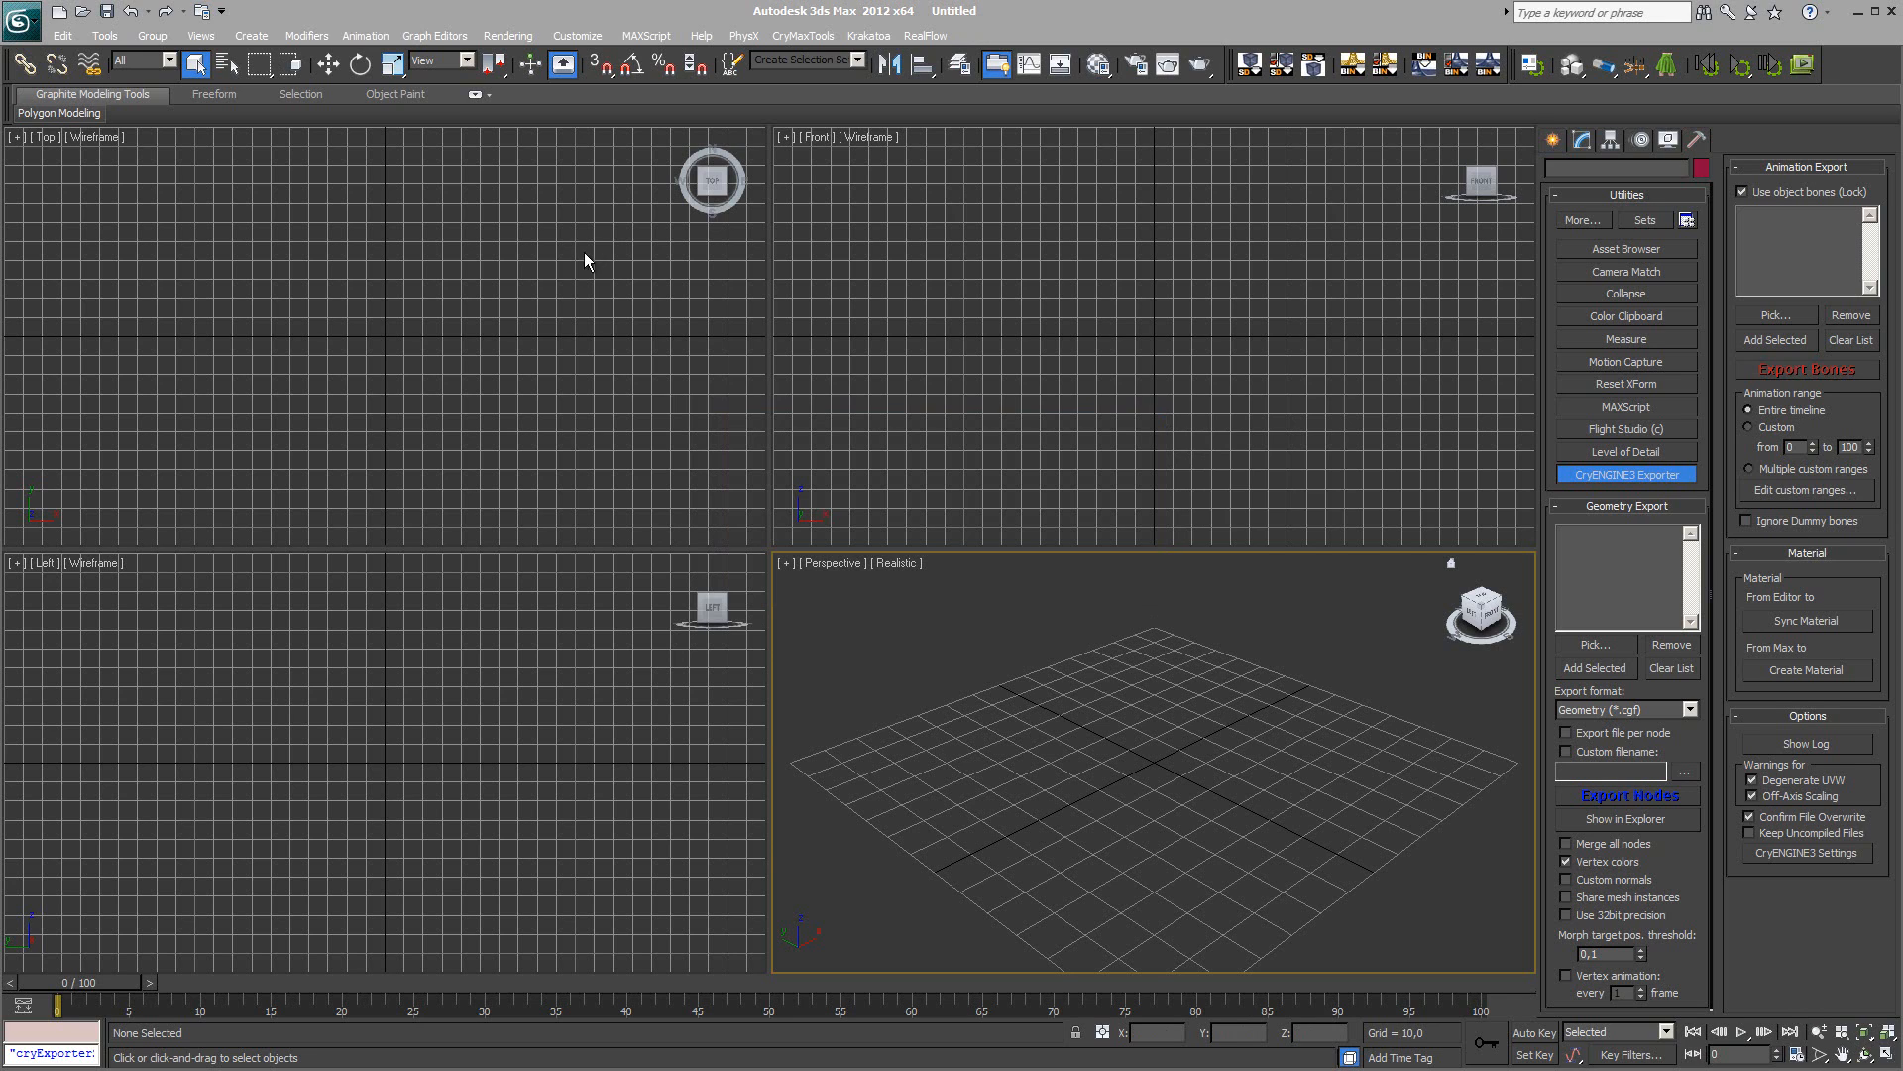
Step: Look through the CryMaxTools menu entries
left_click(813, 39)
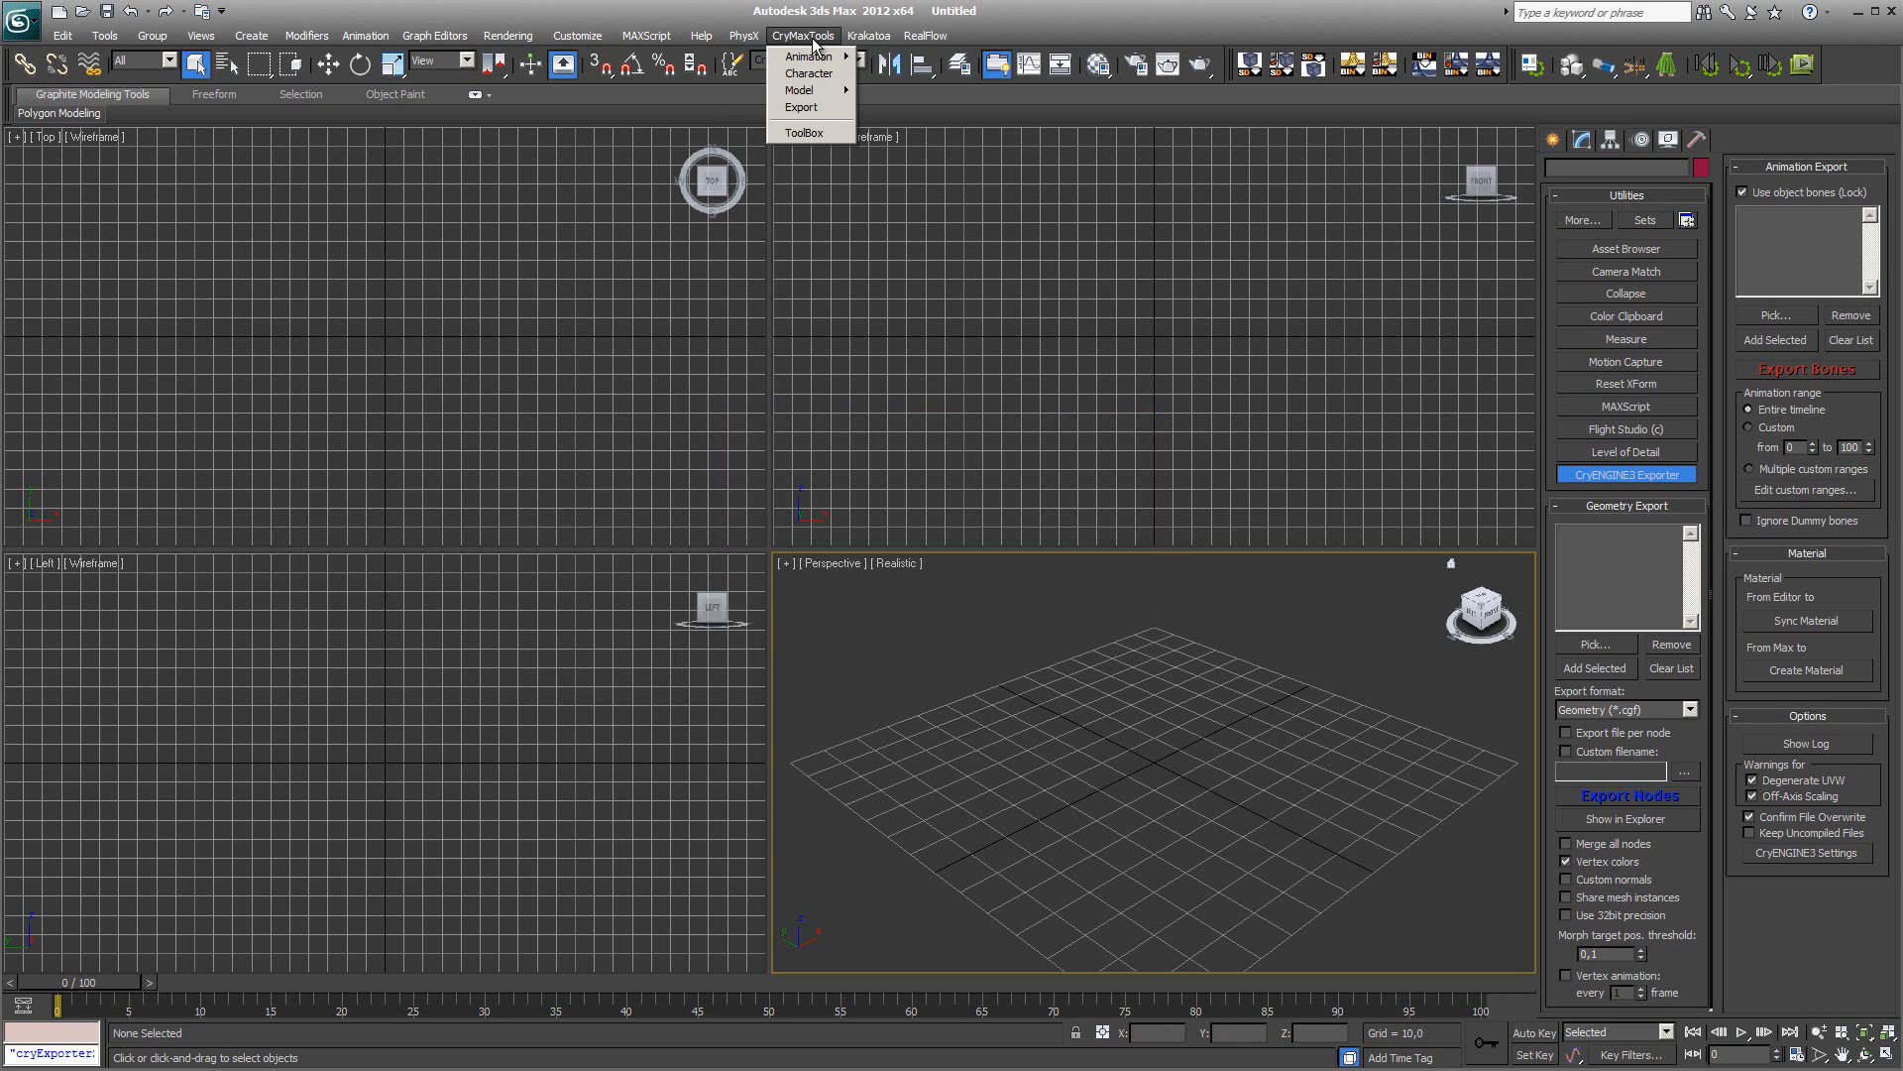
mouse_move(808, 61)
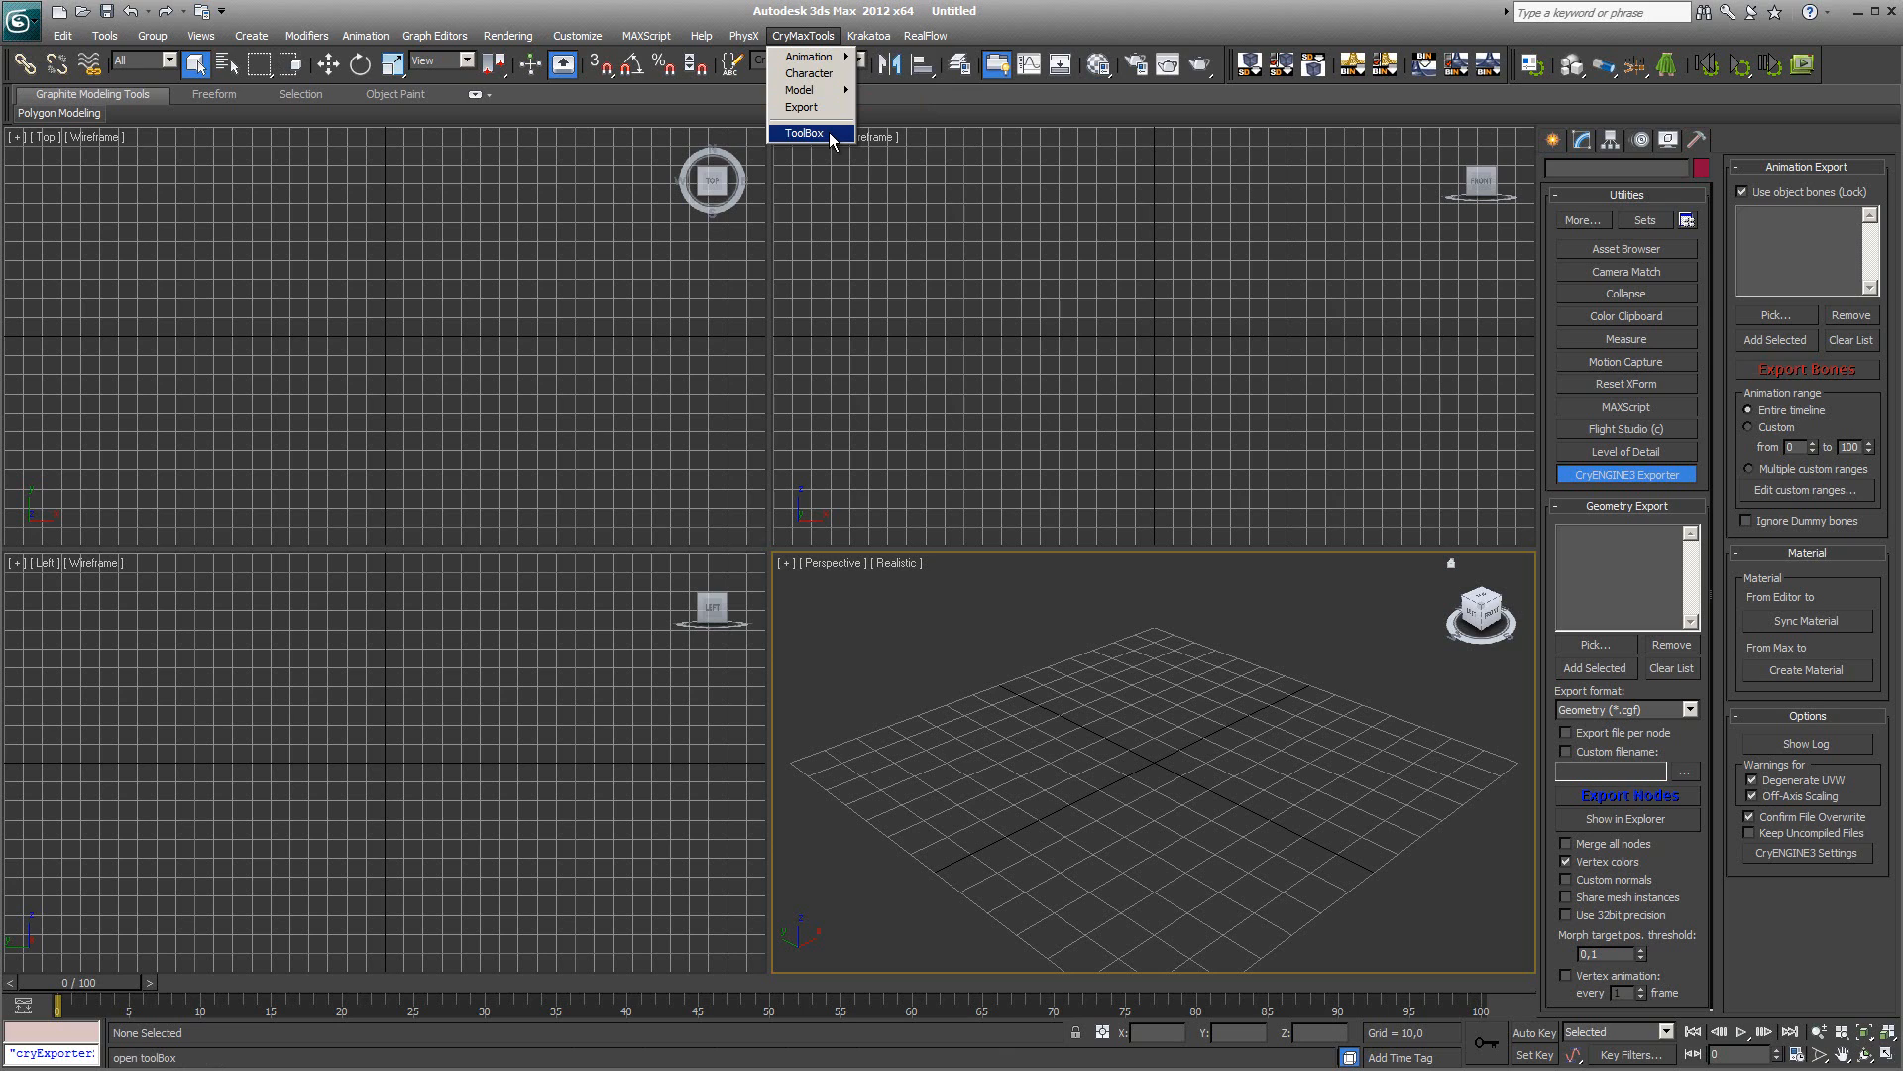
left_click(1039, 295)
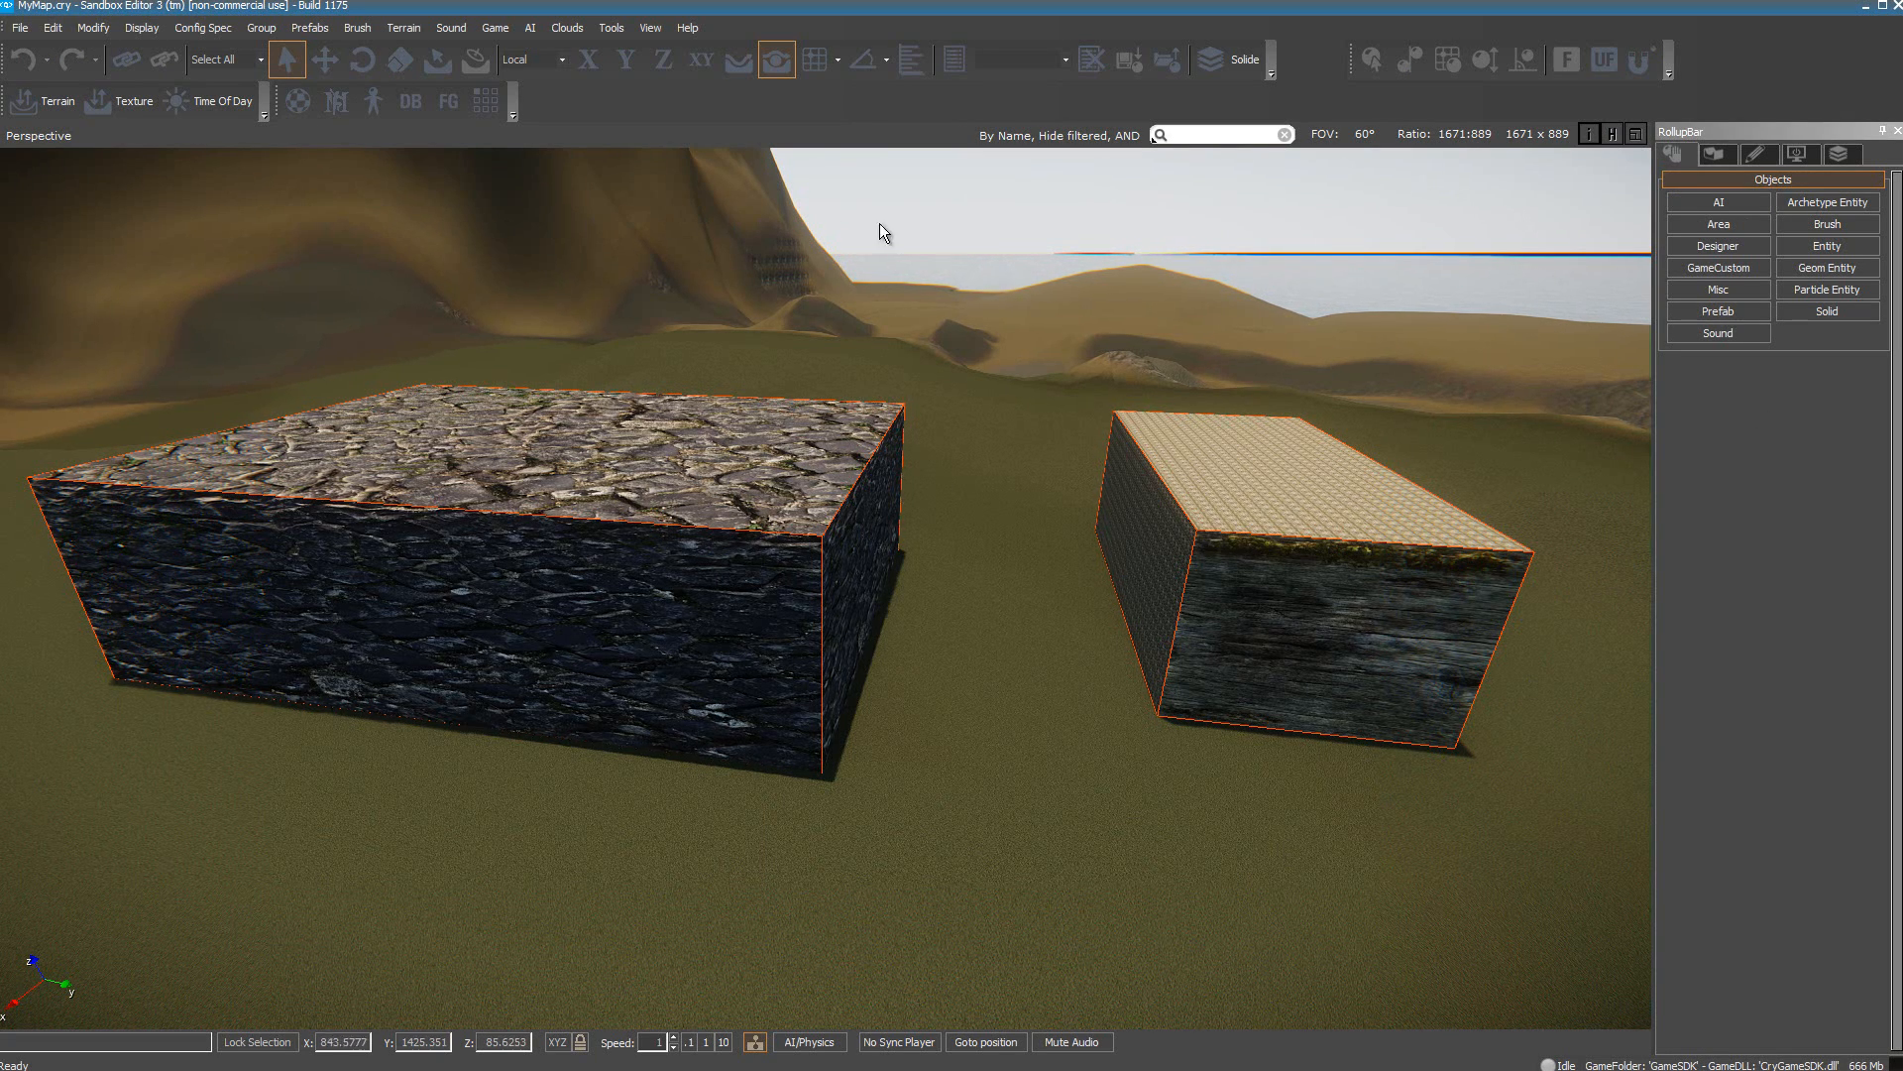
left_click(1866, 6)
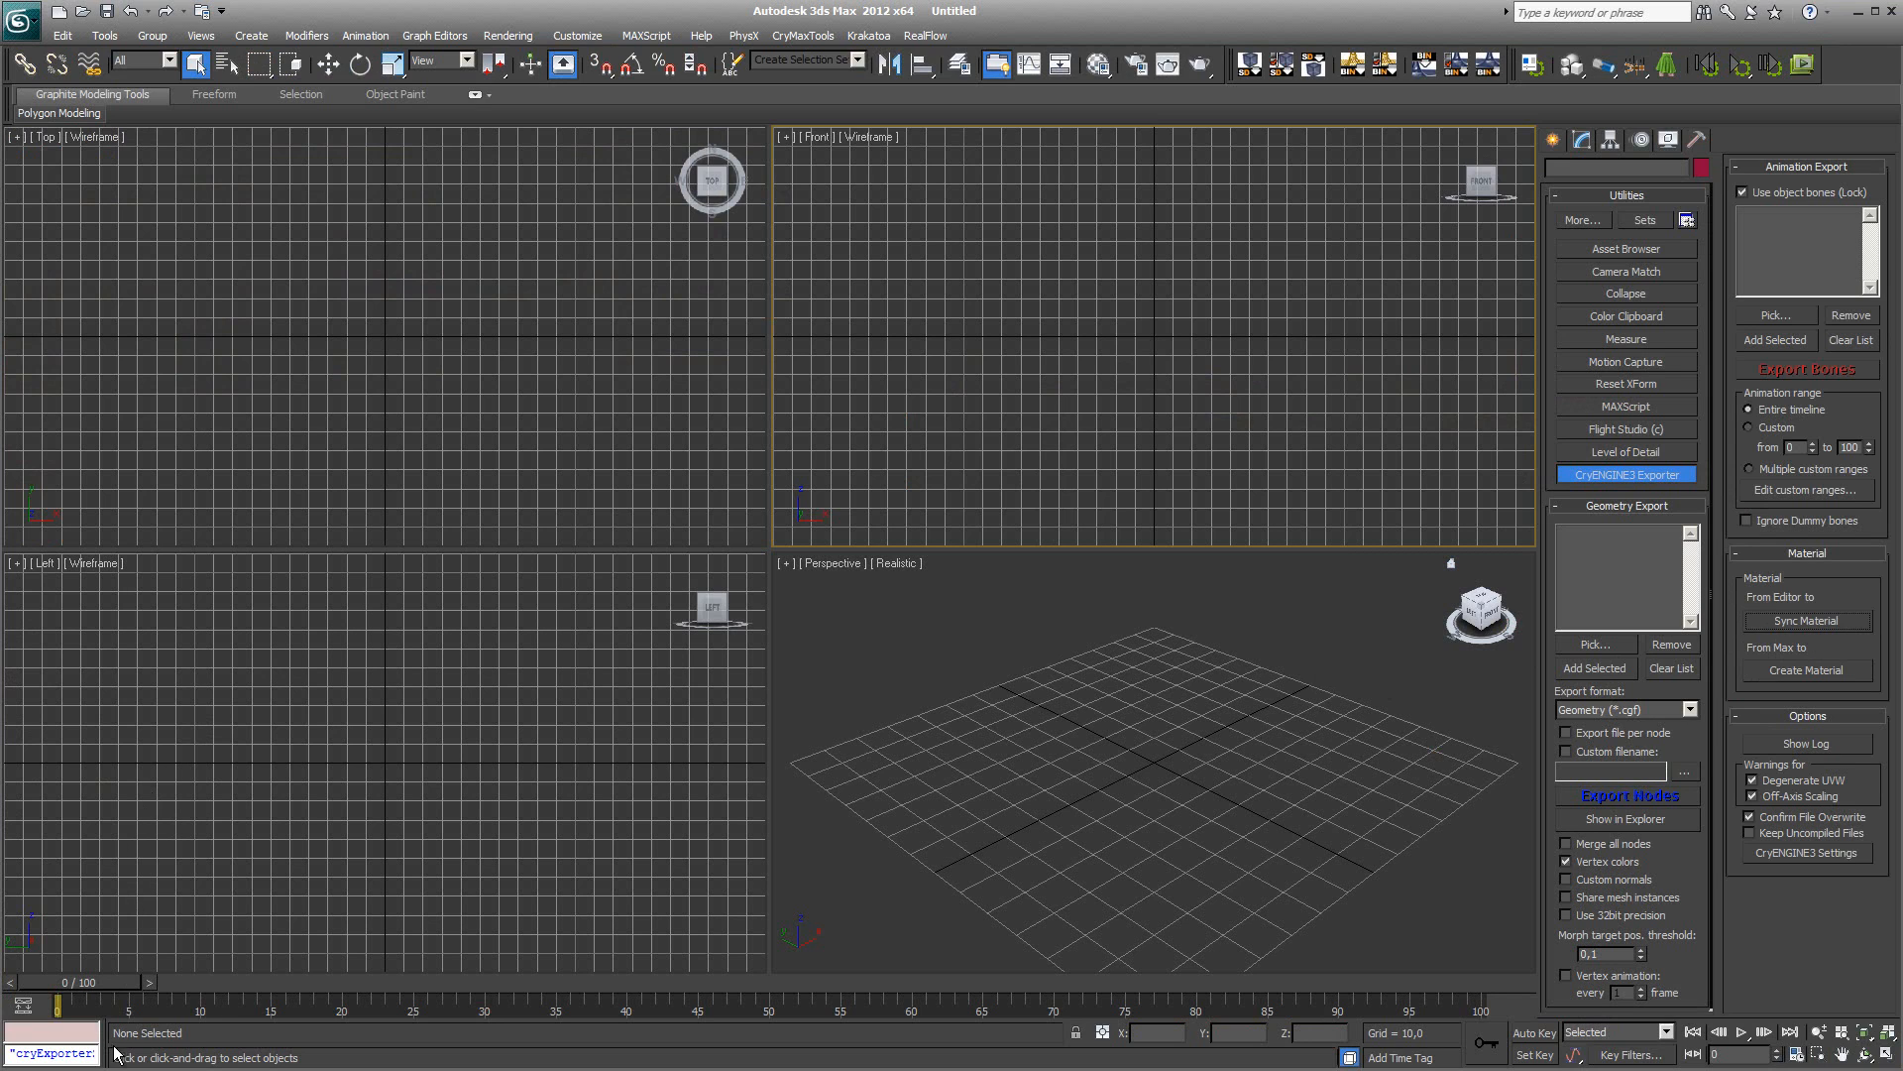
left_click(149, 1069)
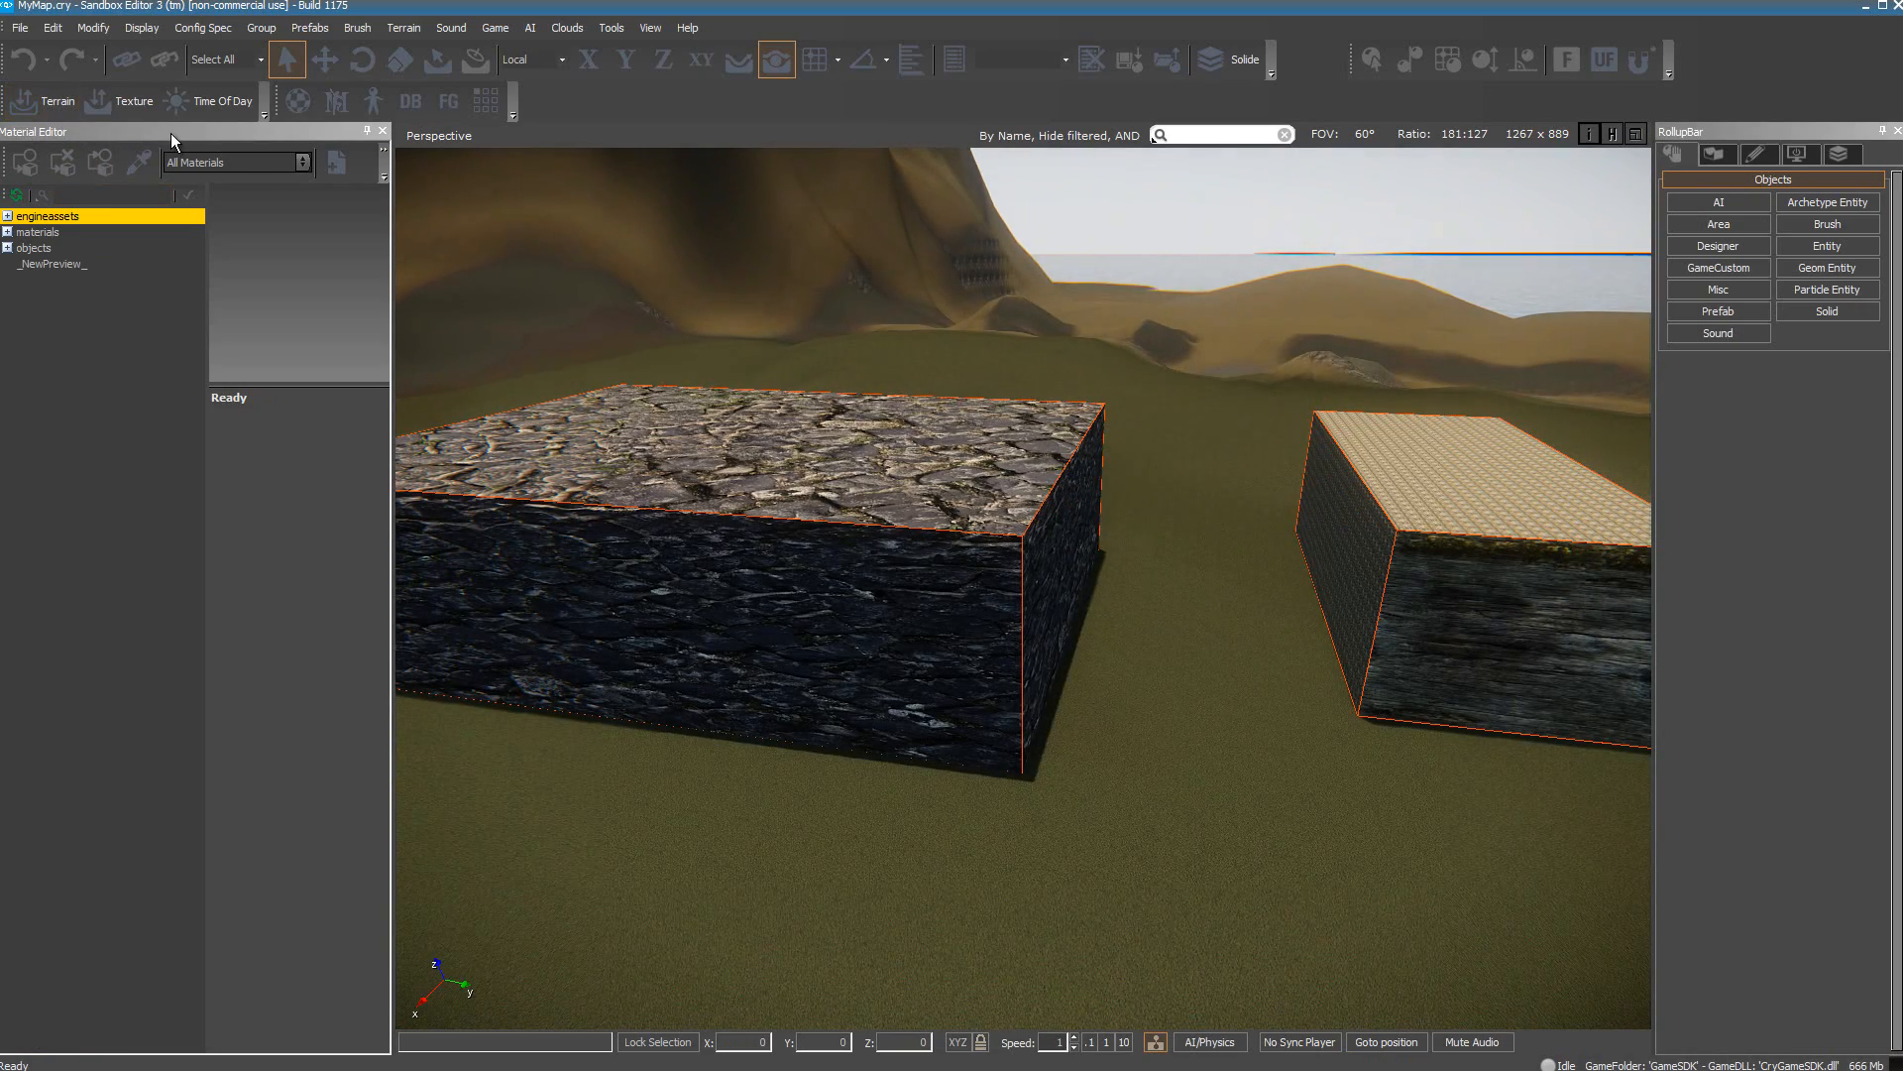
left_click(1865, 5)
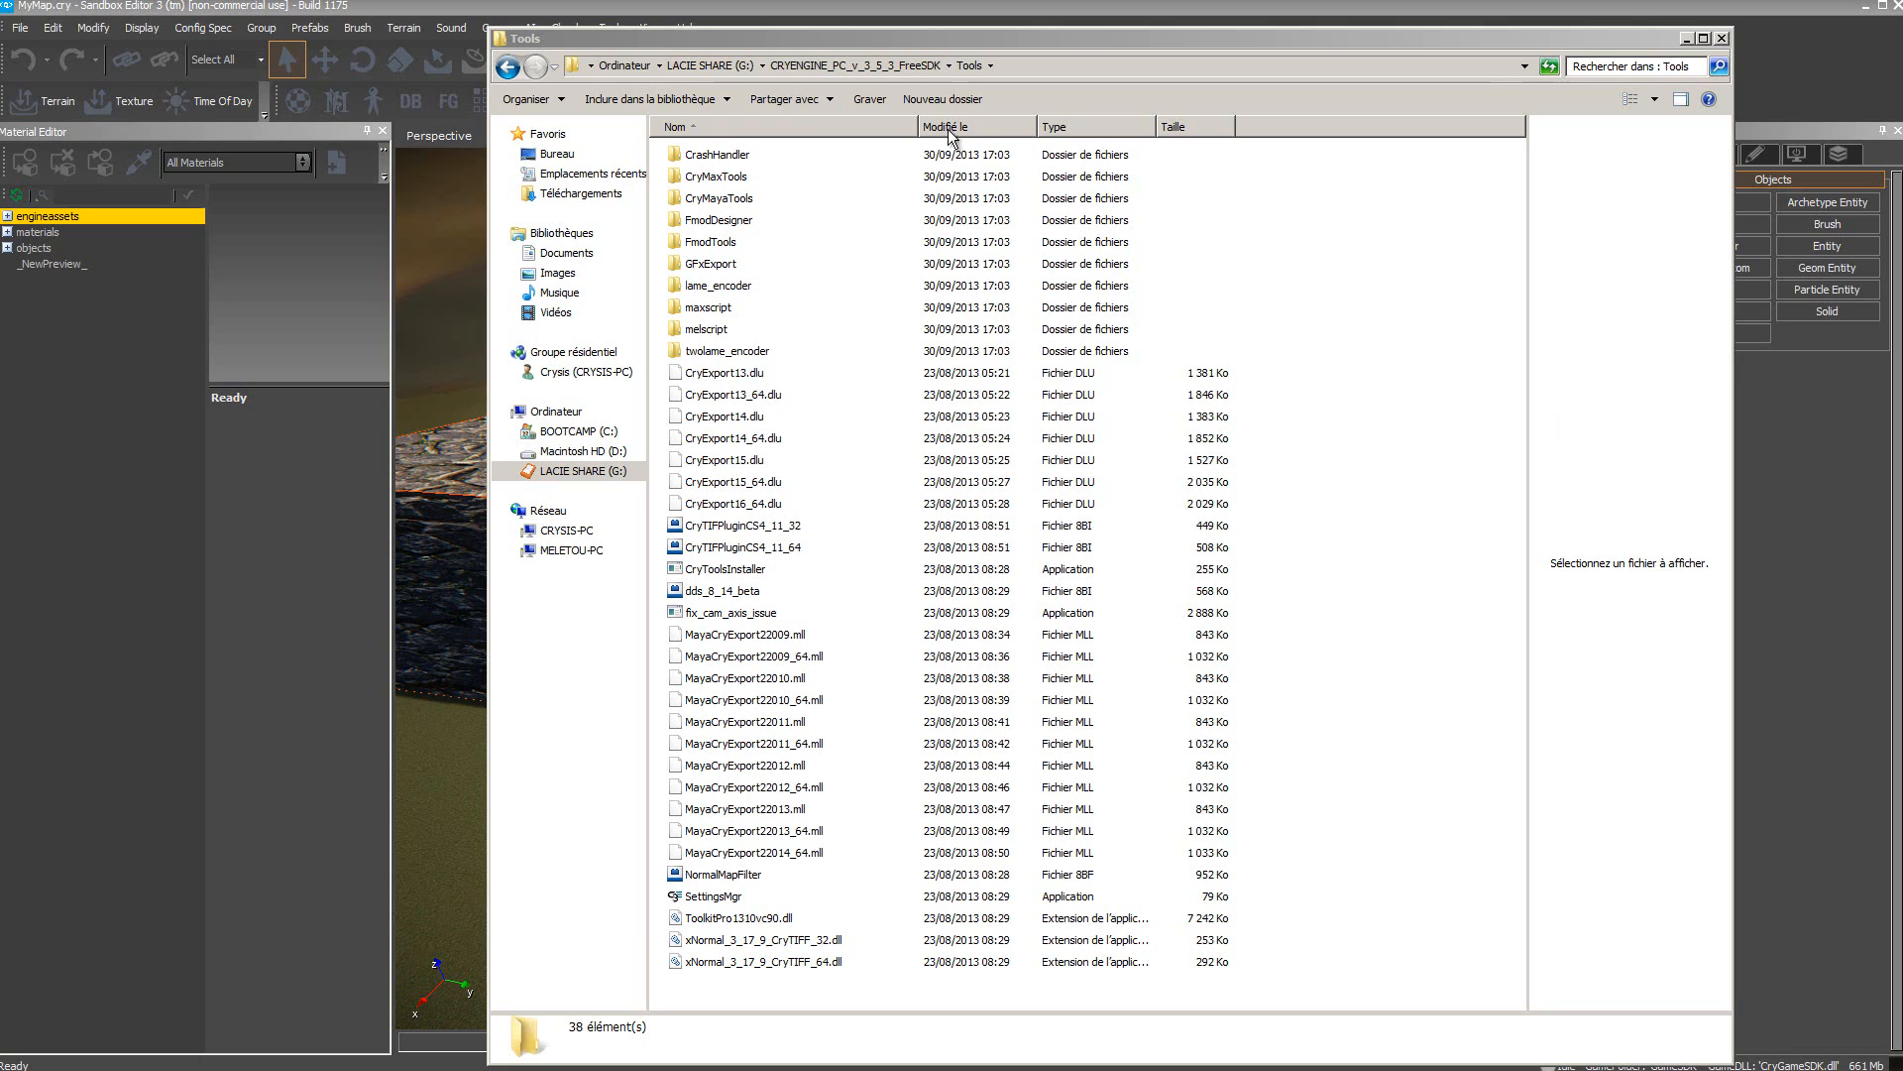
Step: Open the GFxExport folder and select the jpeg62.dll and libtiff3.dll files
double_click(680, 266)
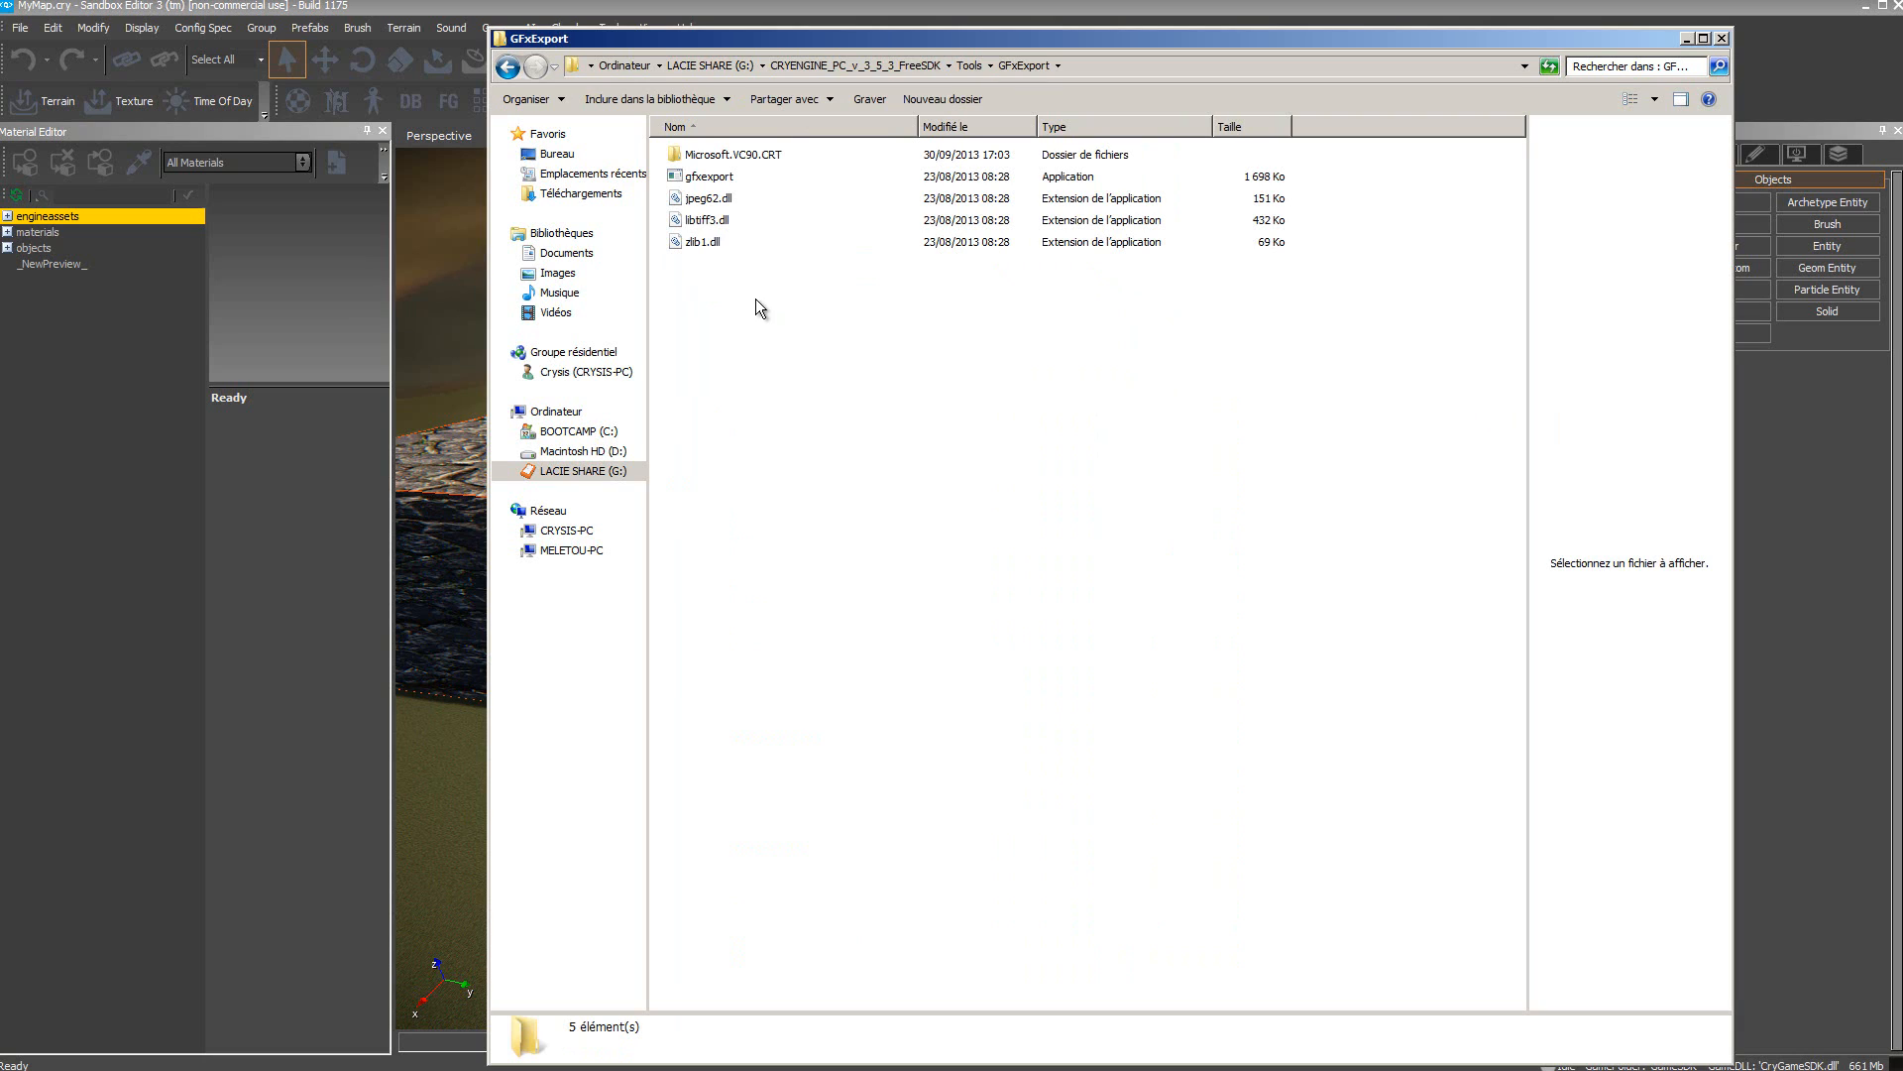
left_click(706, 203)
left_click(702, 222)
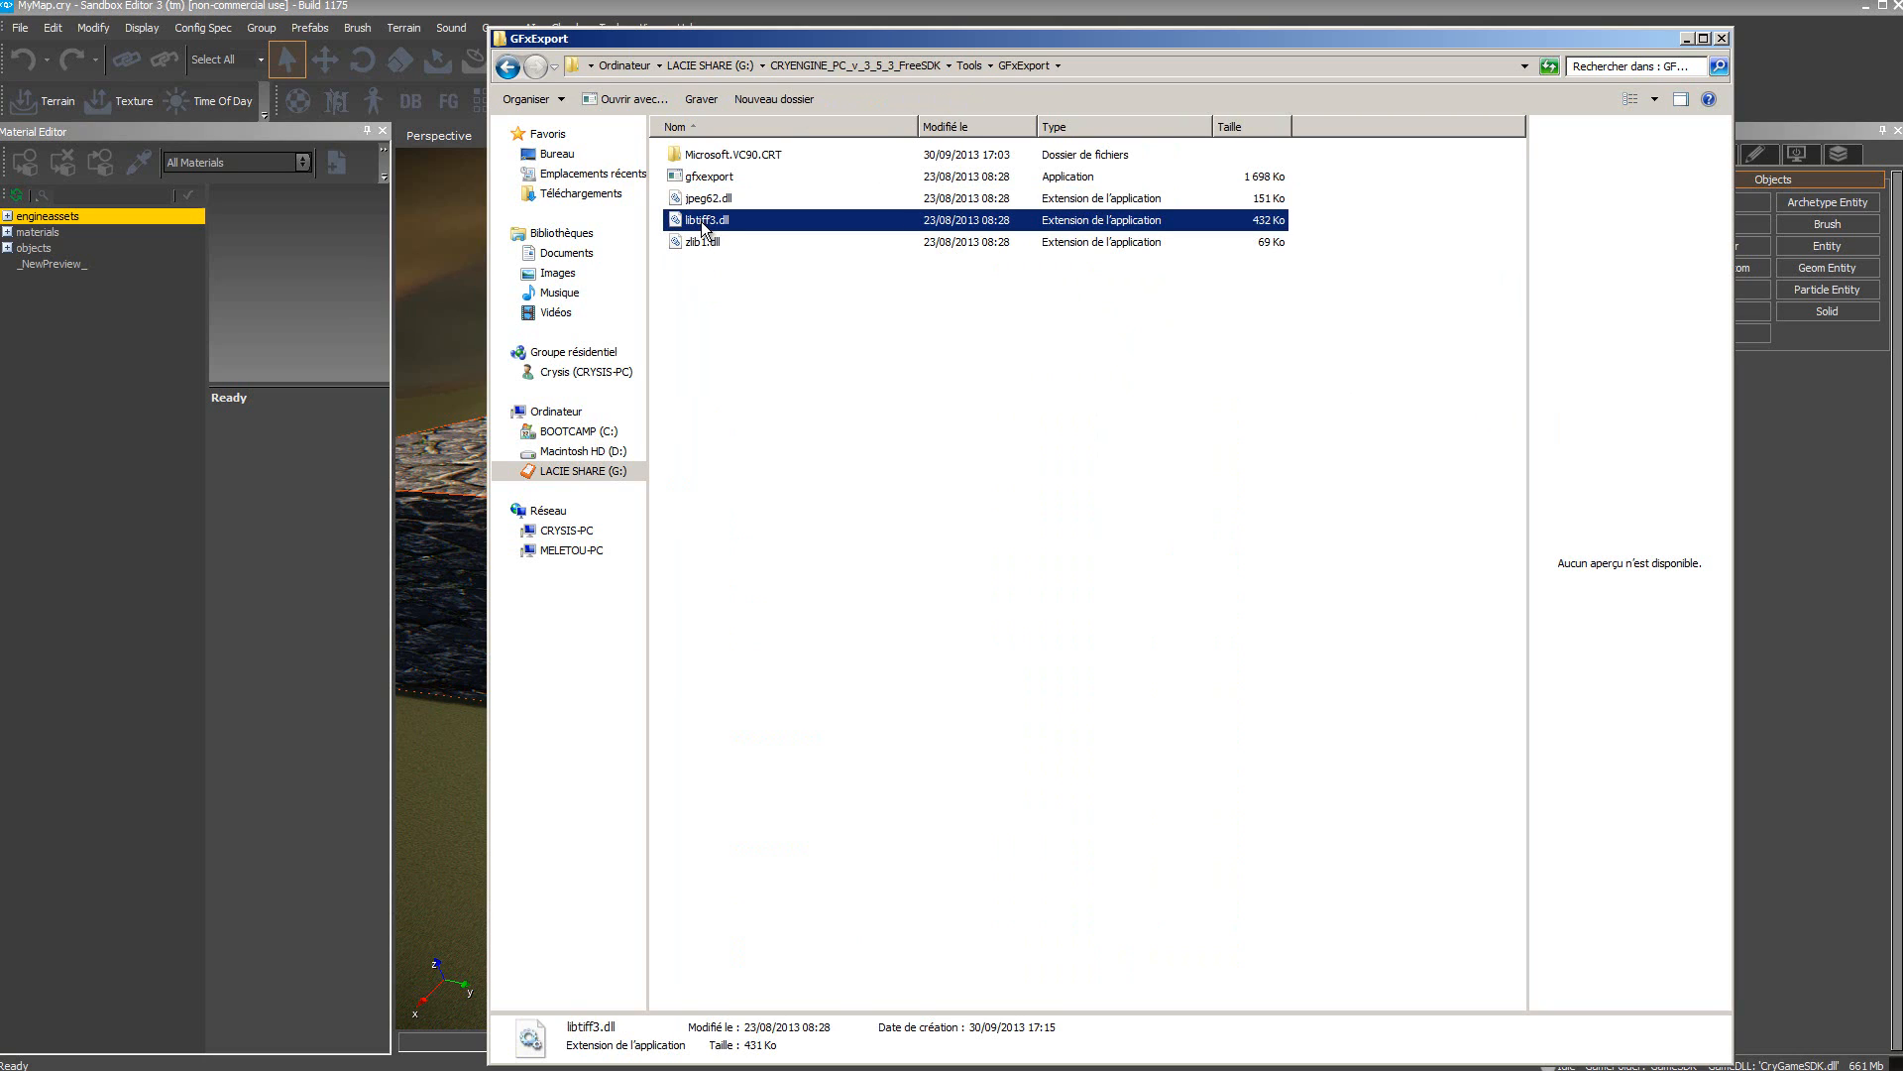
left_click(703, 203)
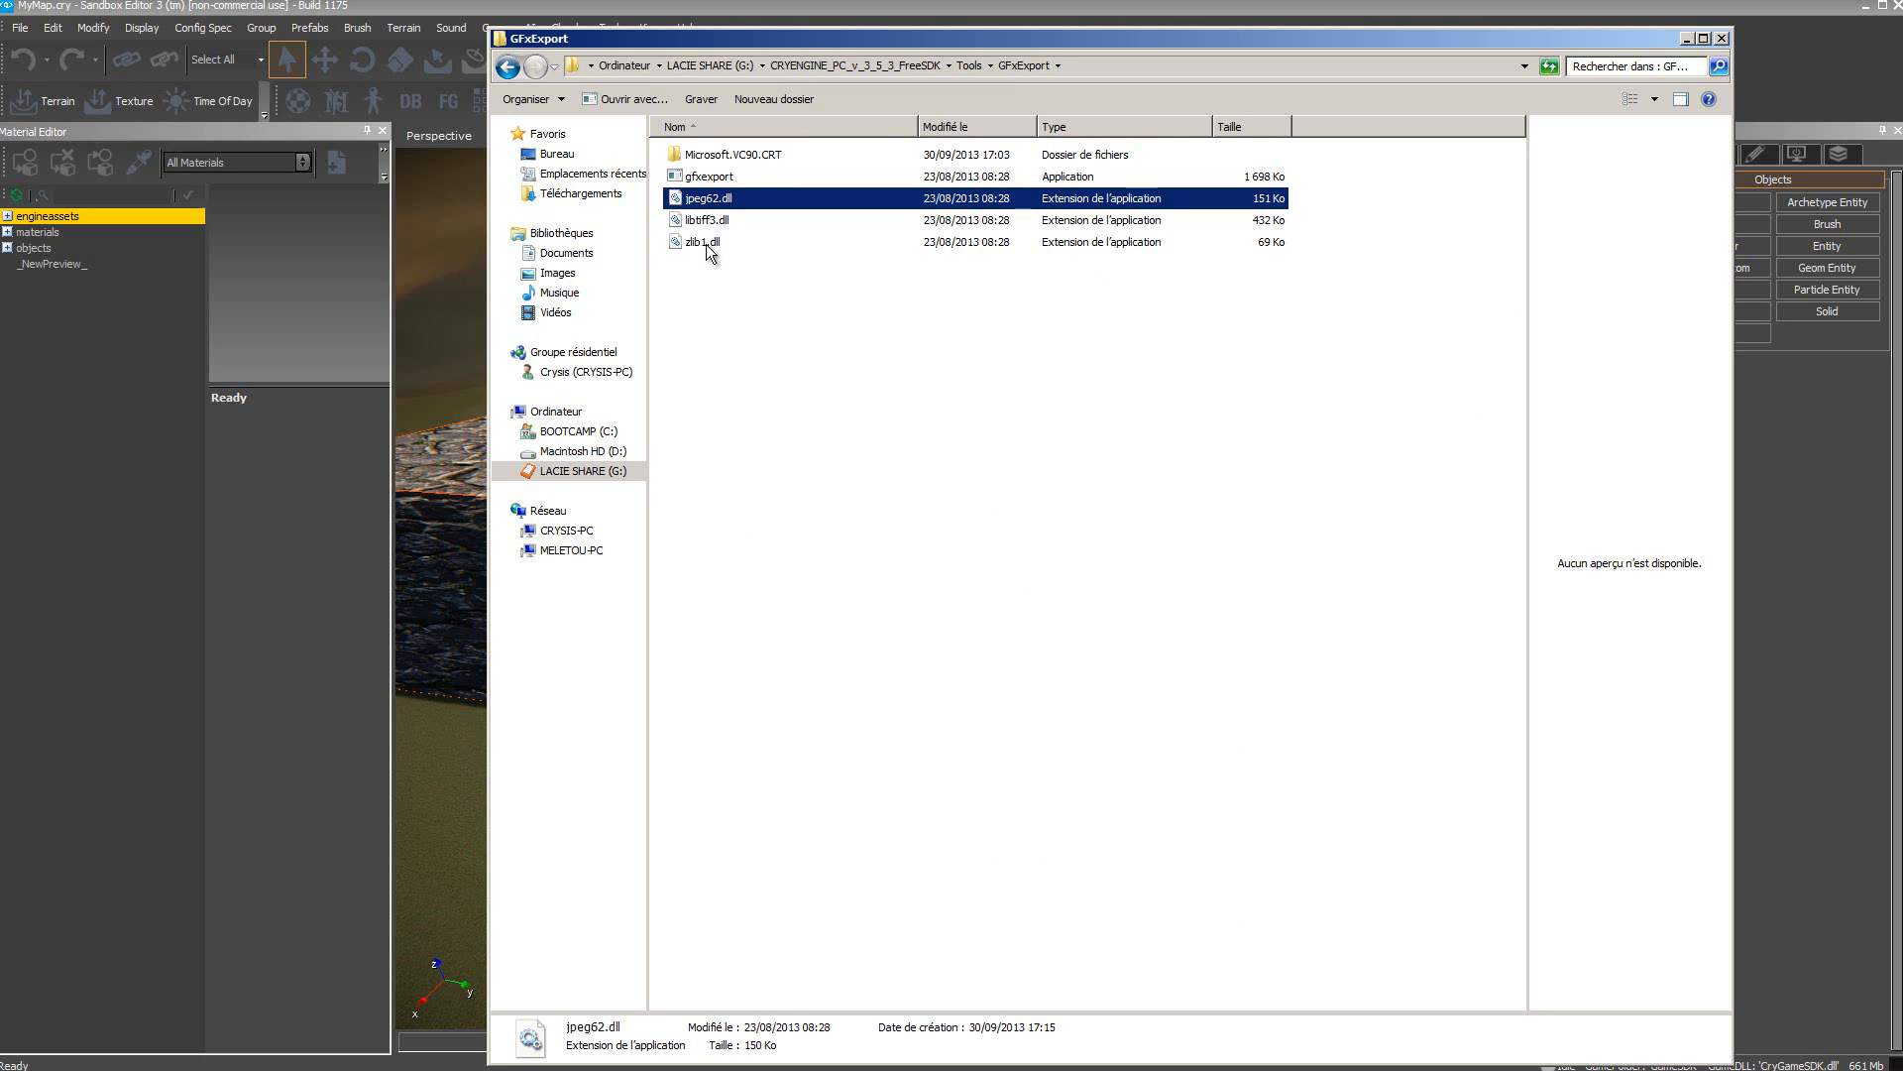
Step: Copy CryTIFPluginCS4_11_64 from the Tools folder into the Adobe Photoshop CS5 (64 Bit) Plug-ins folder
left_click(806, 379)
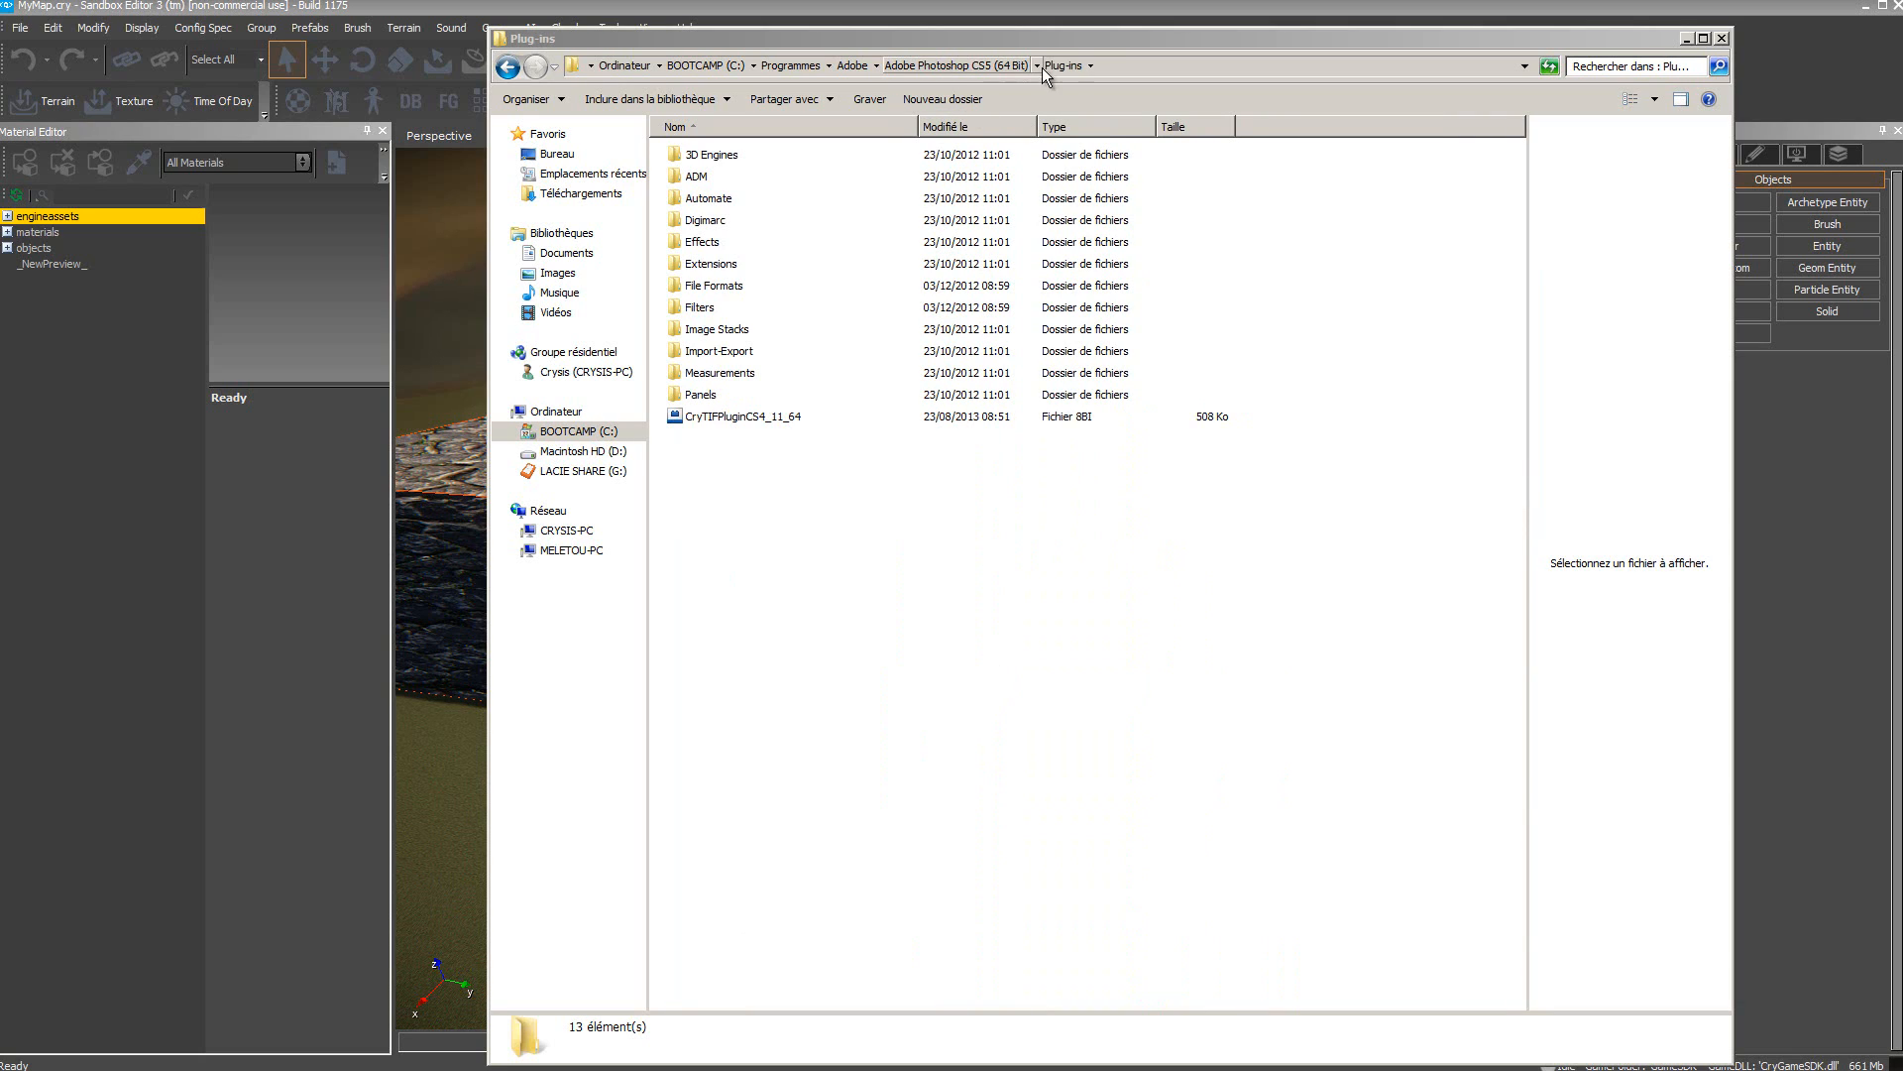
left_click(725, 417)
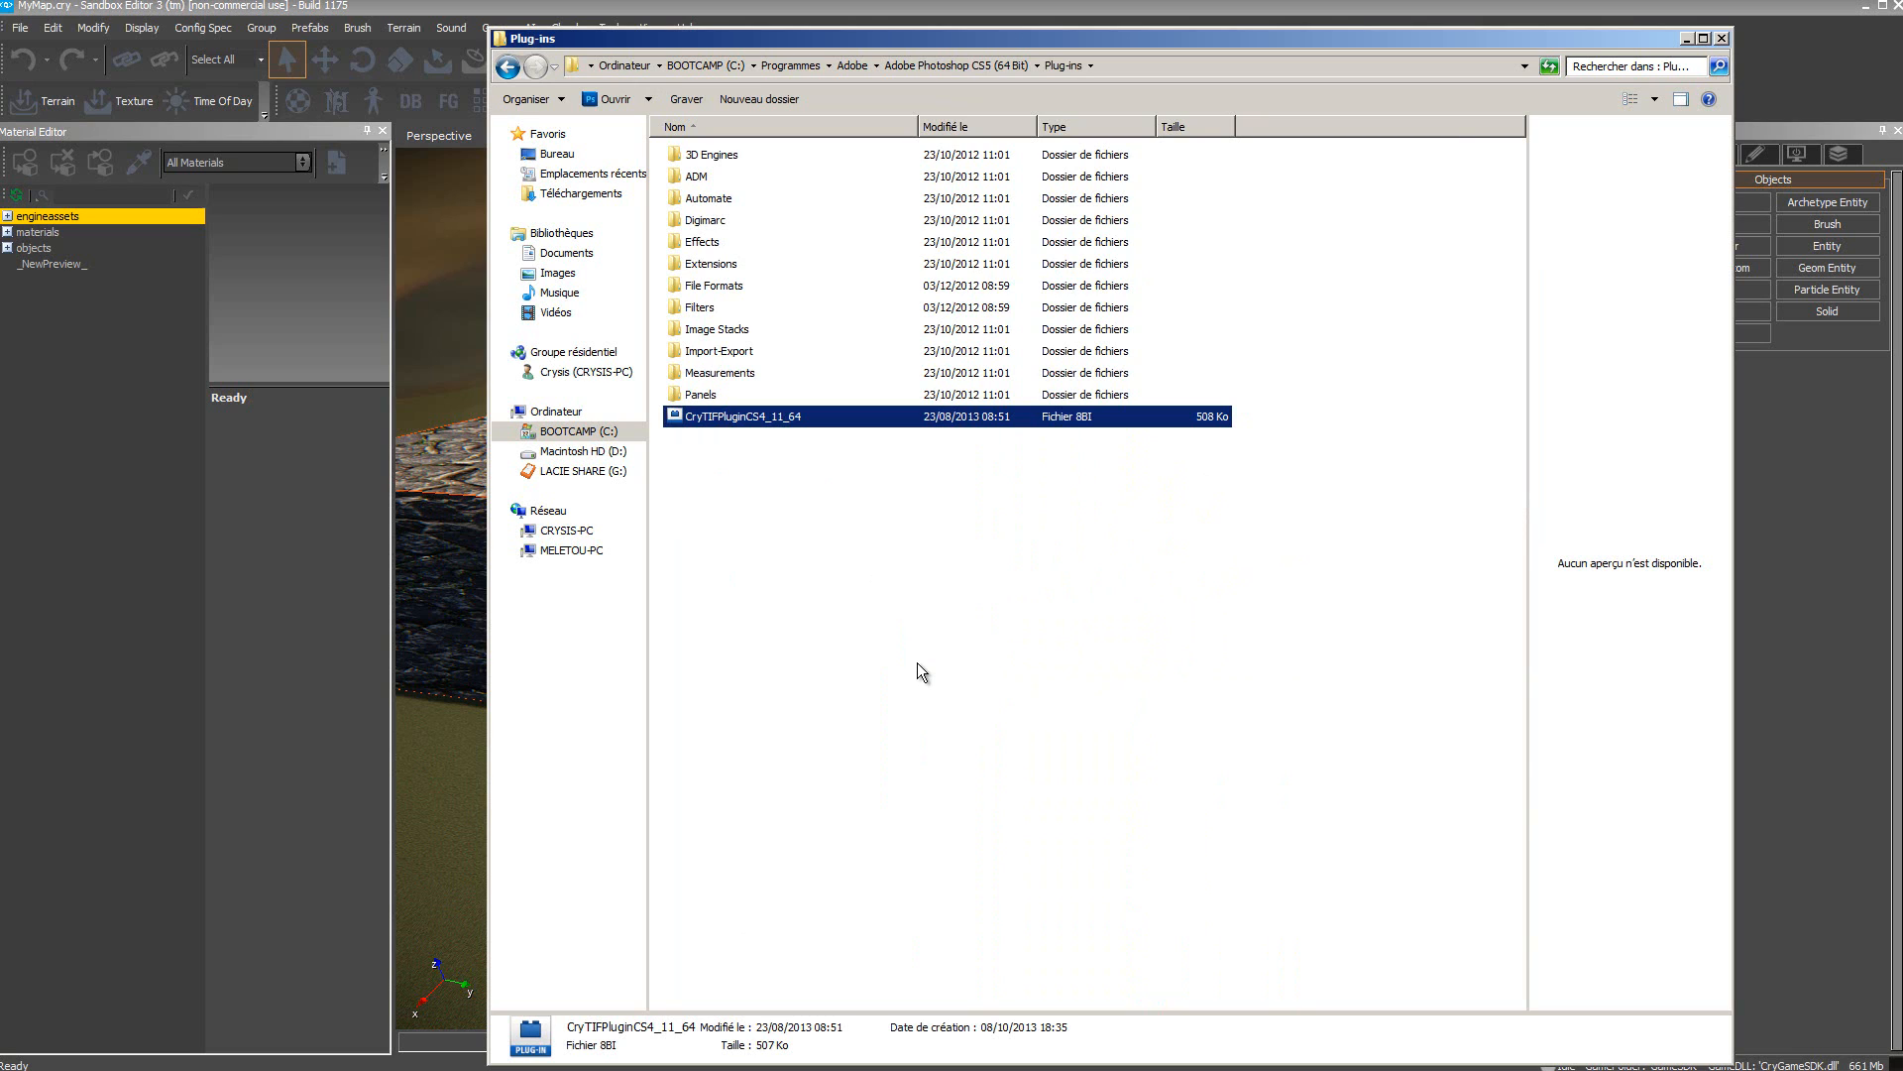
key("alt+Tab")
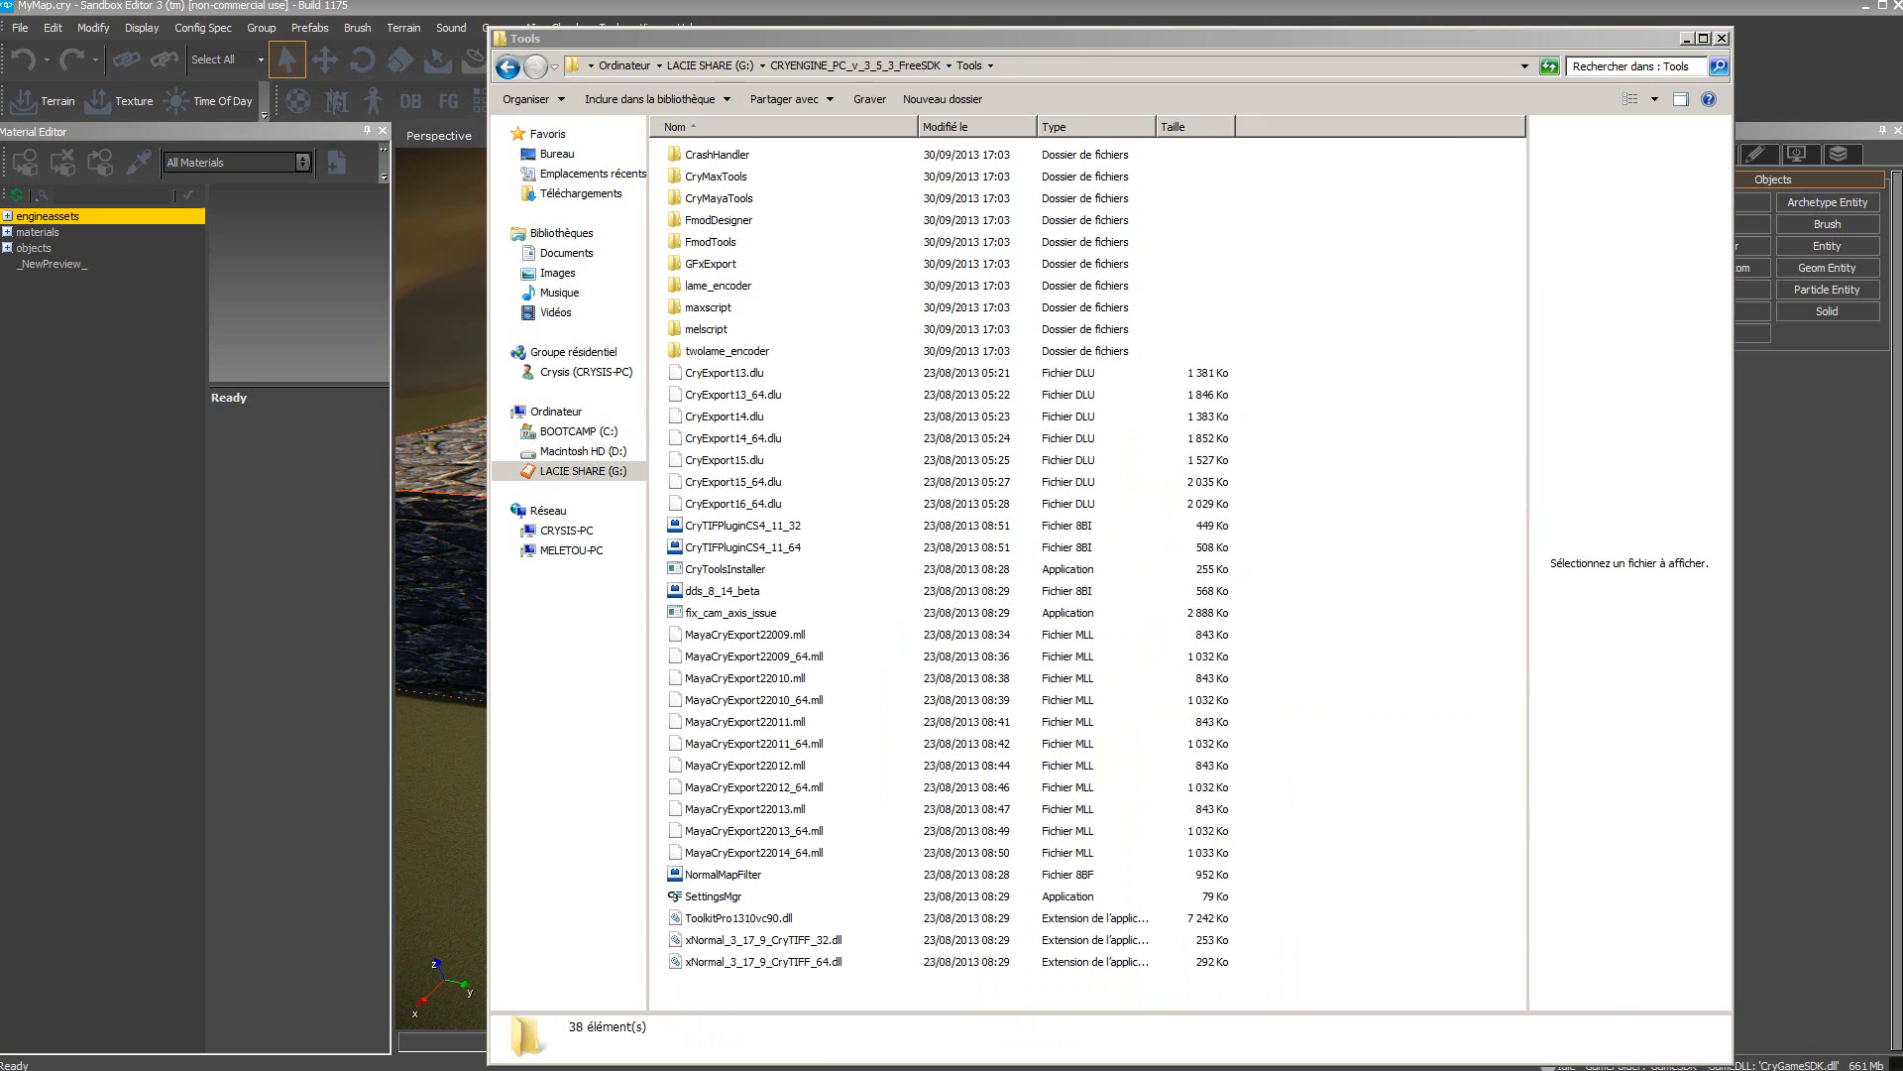
left_click(703, 551)
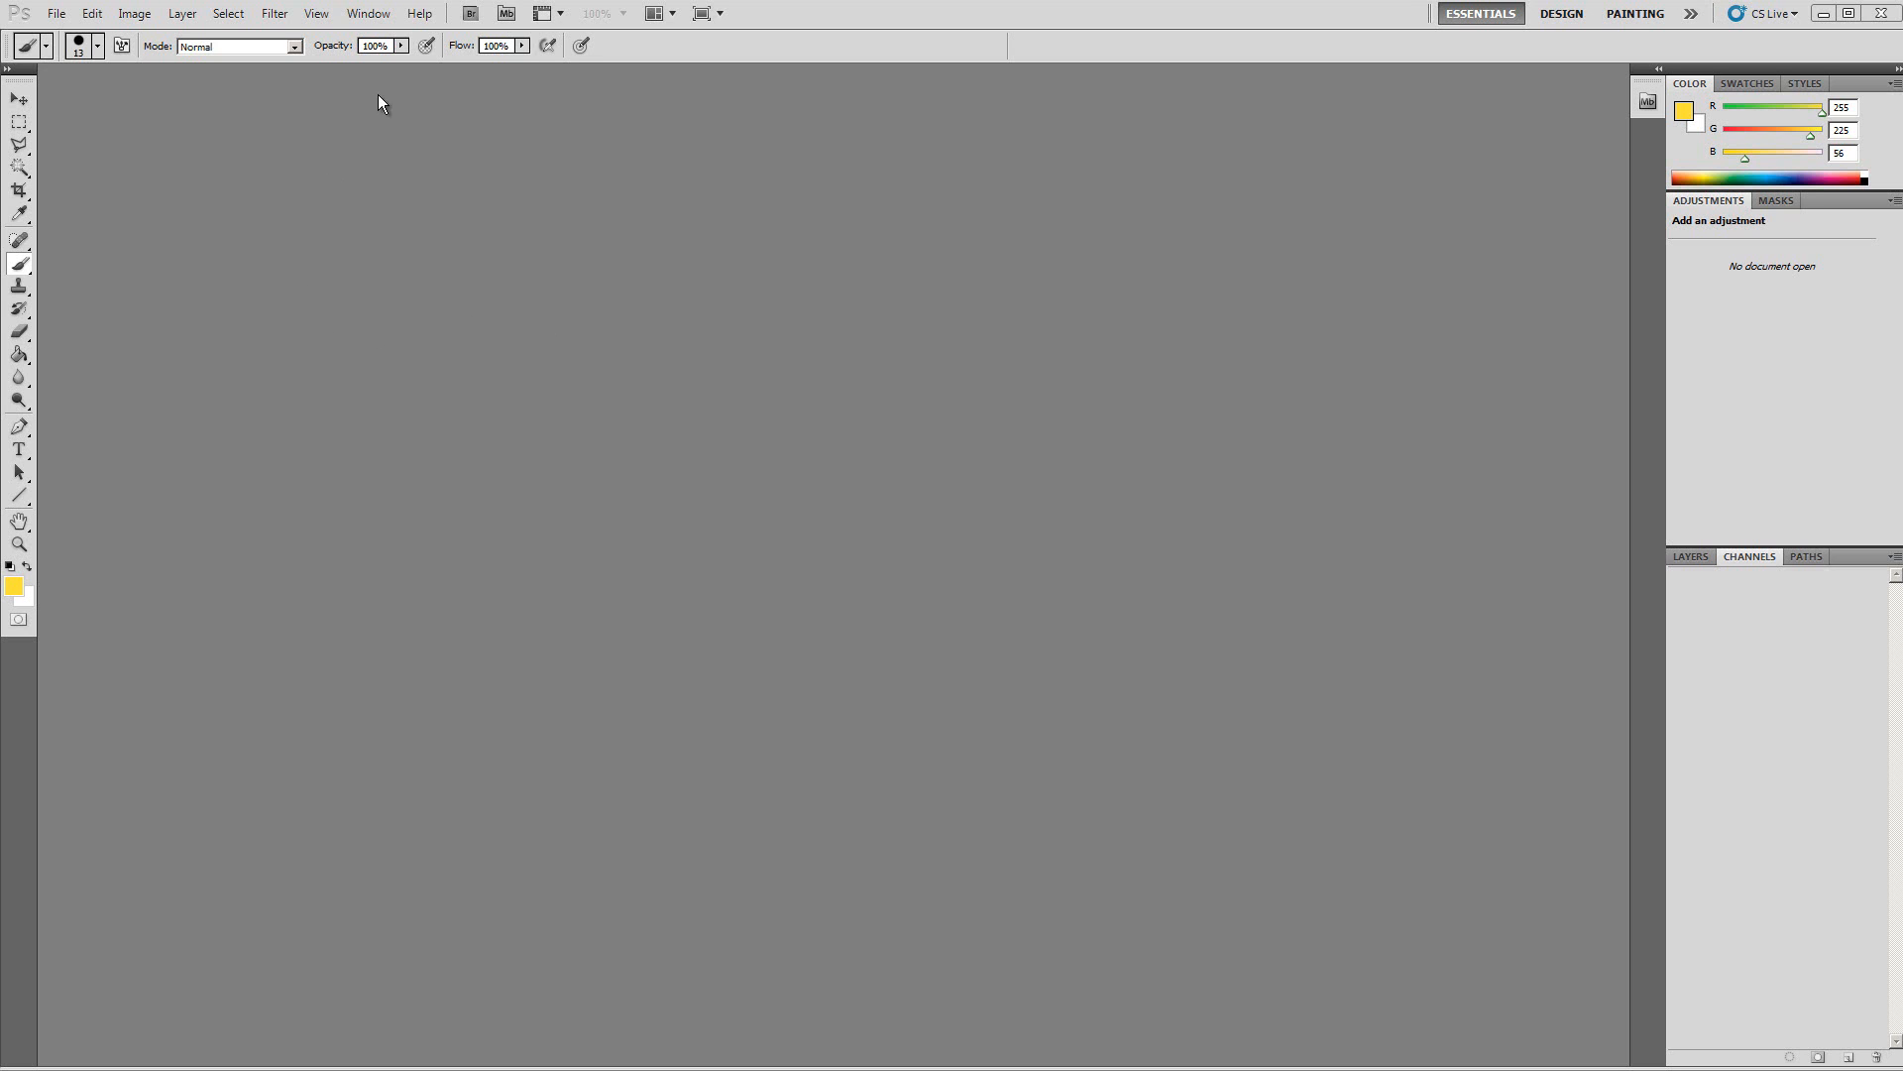
Step: In Photoshop, open the CryTIFPlugin settings via About Plug-In and inspect its Sandbox editor choice
left_click(422, 20)
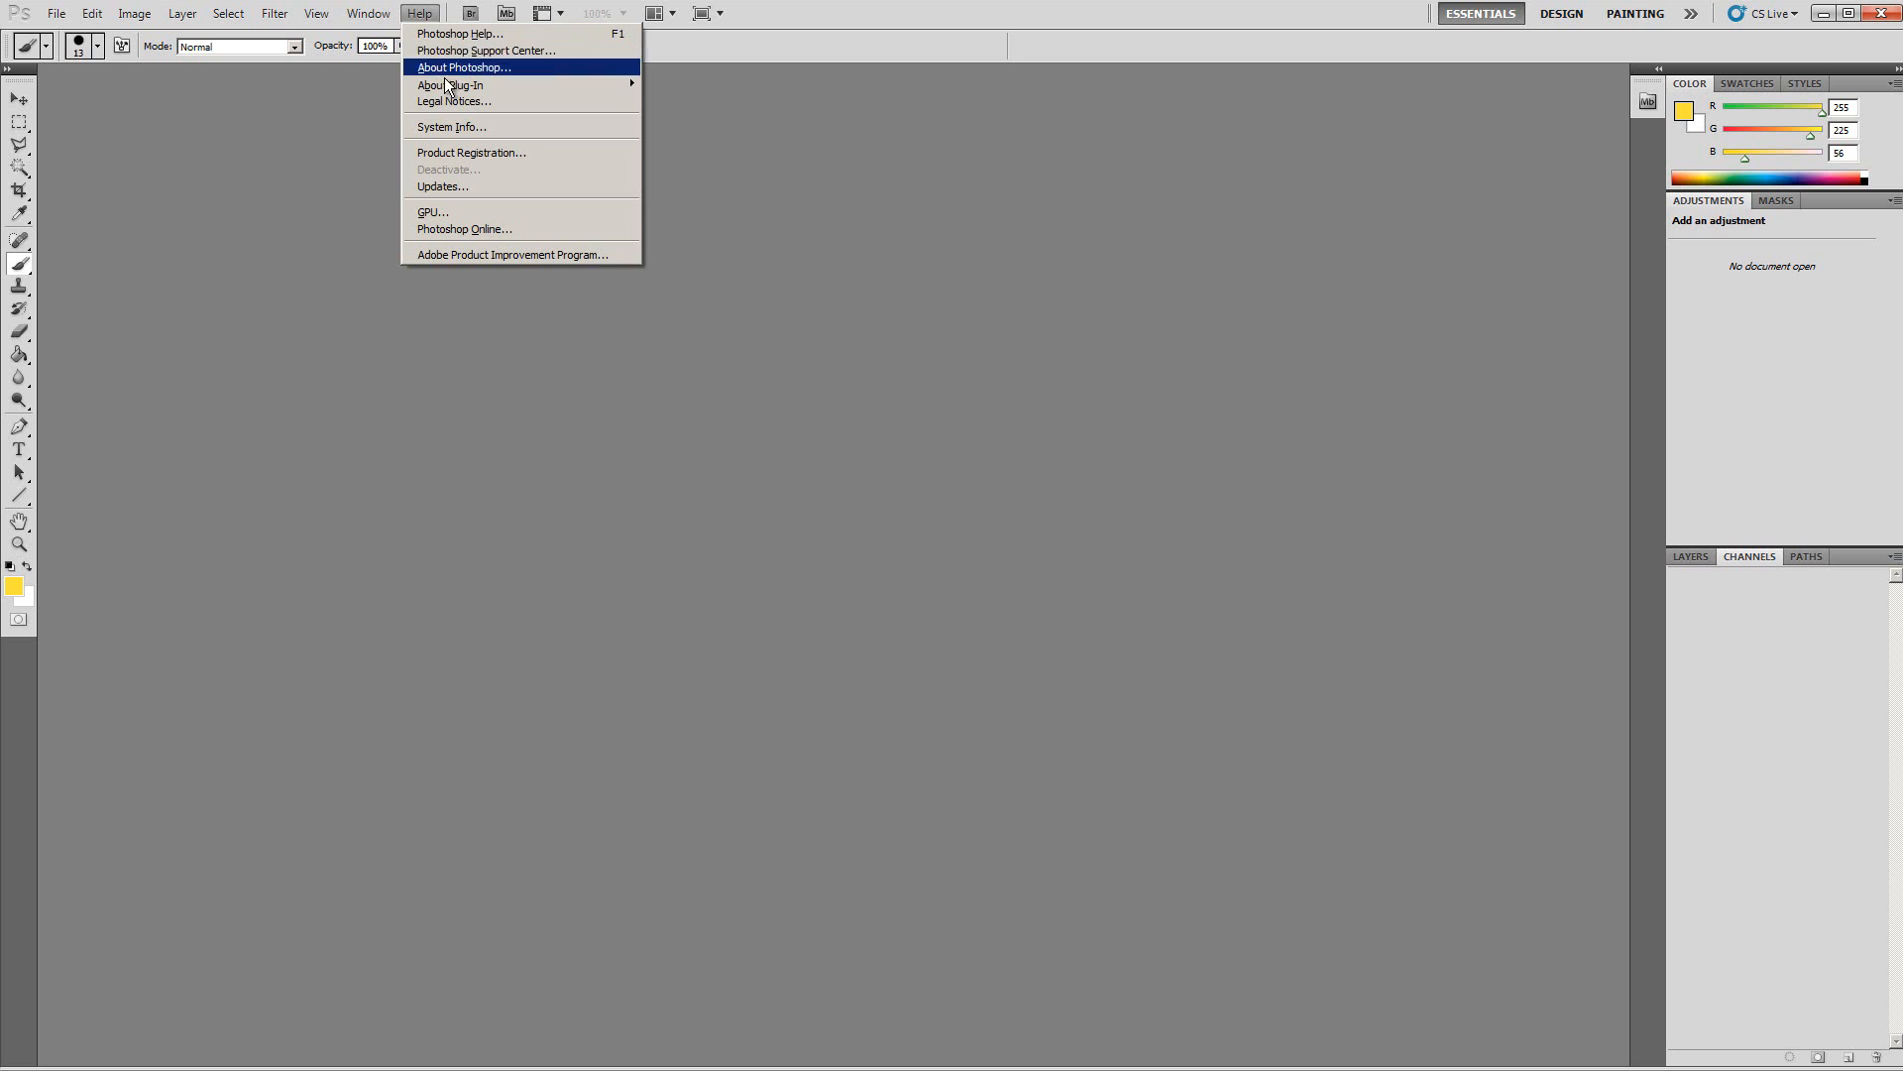
mouse_move(477, 88)
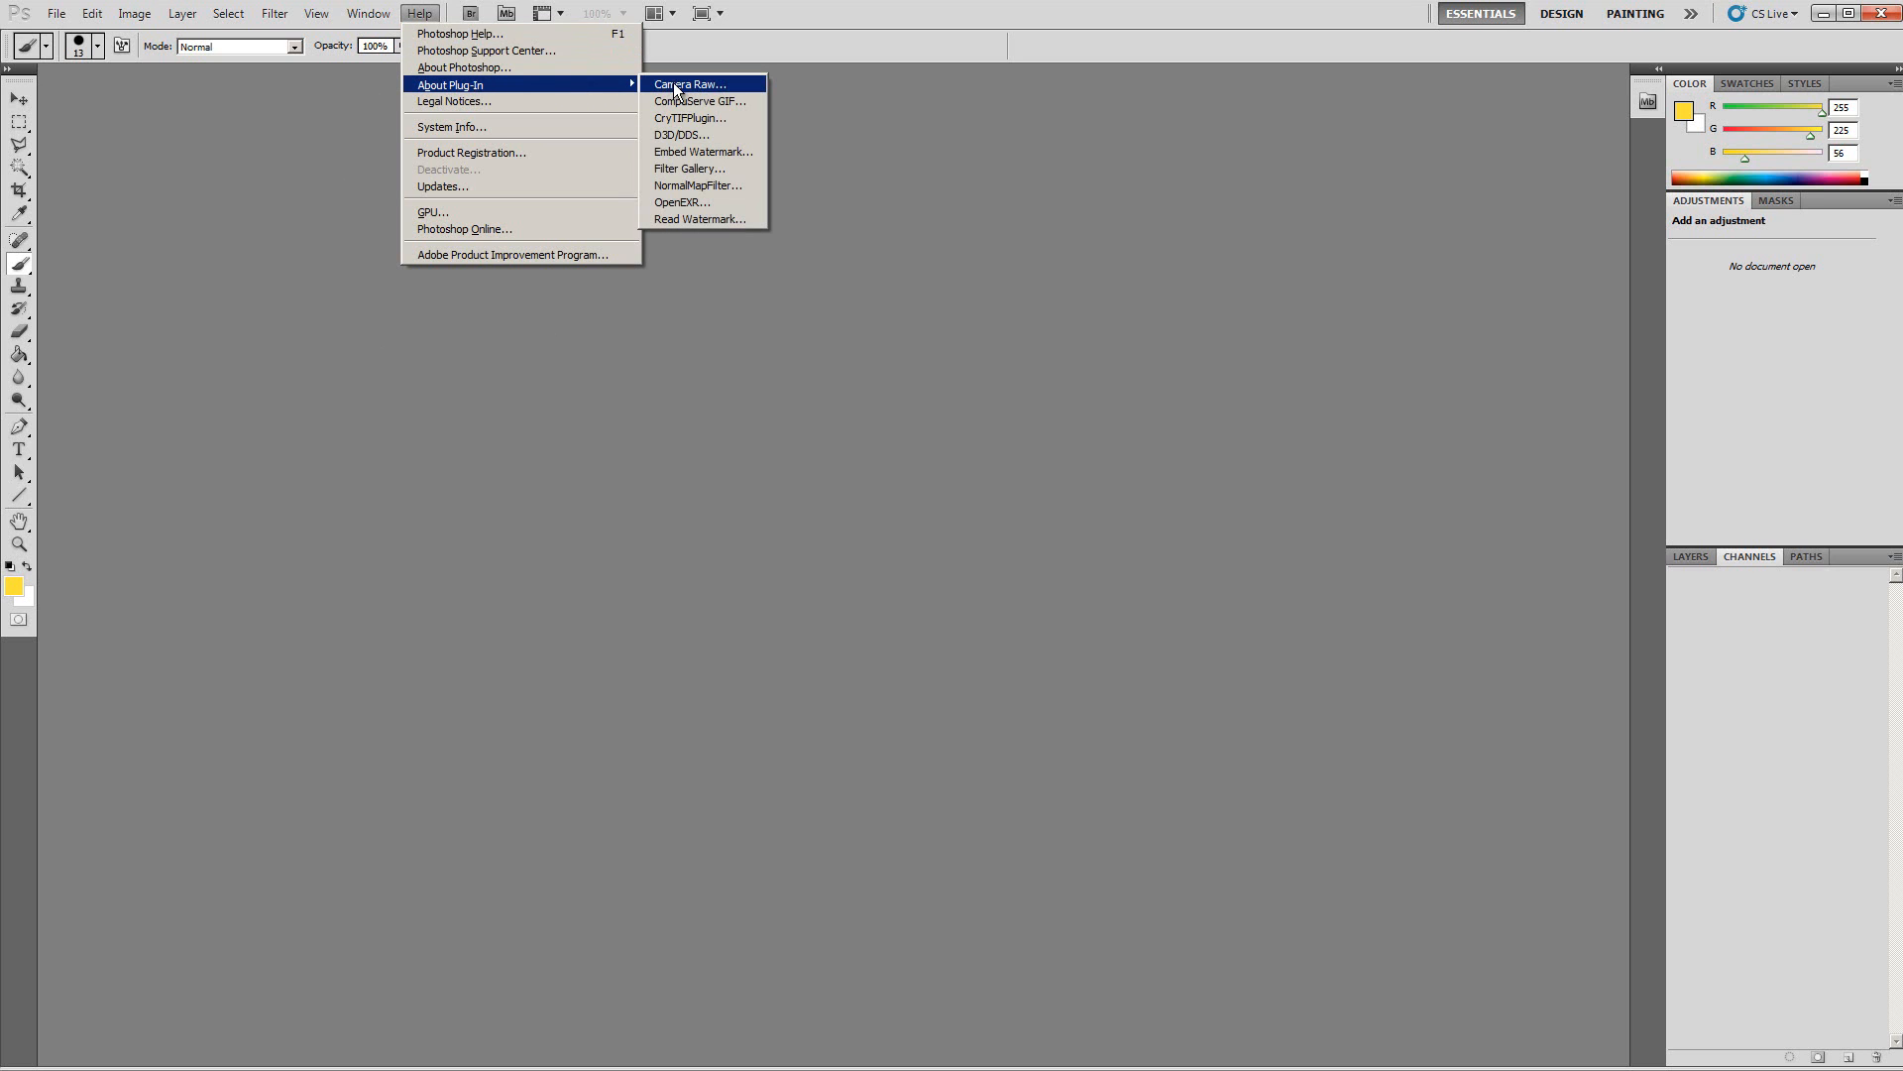
left_click(734, 119)
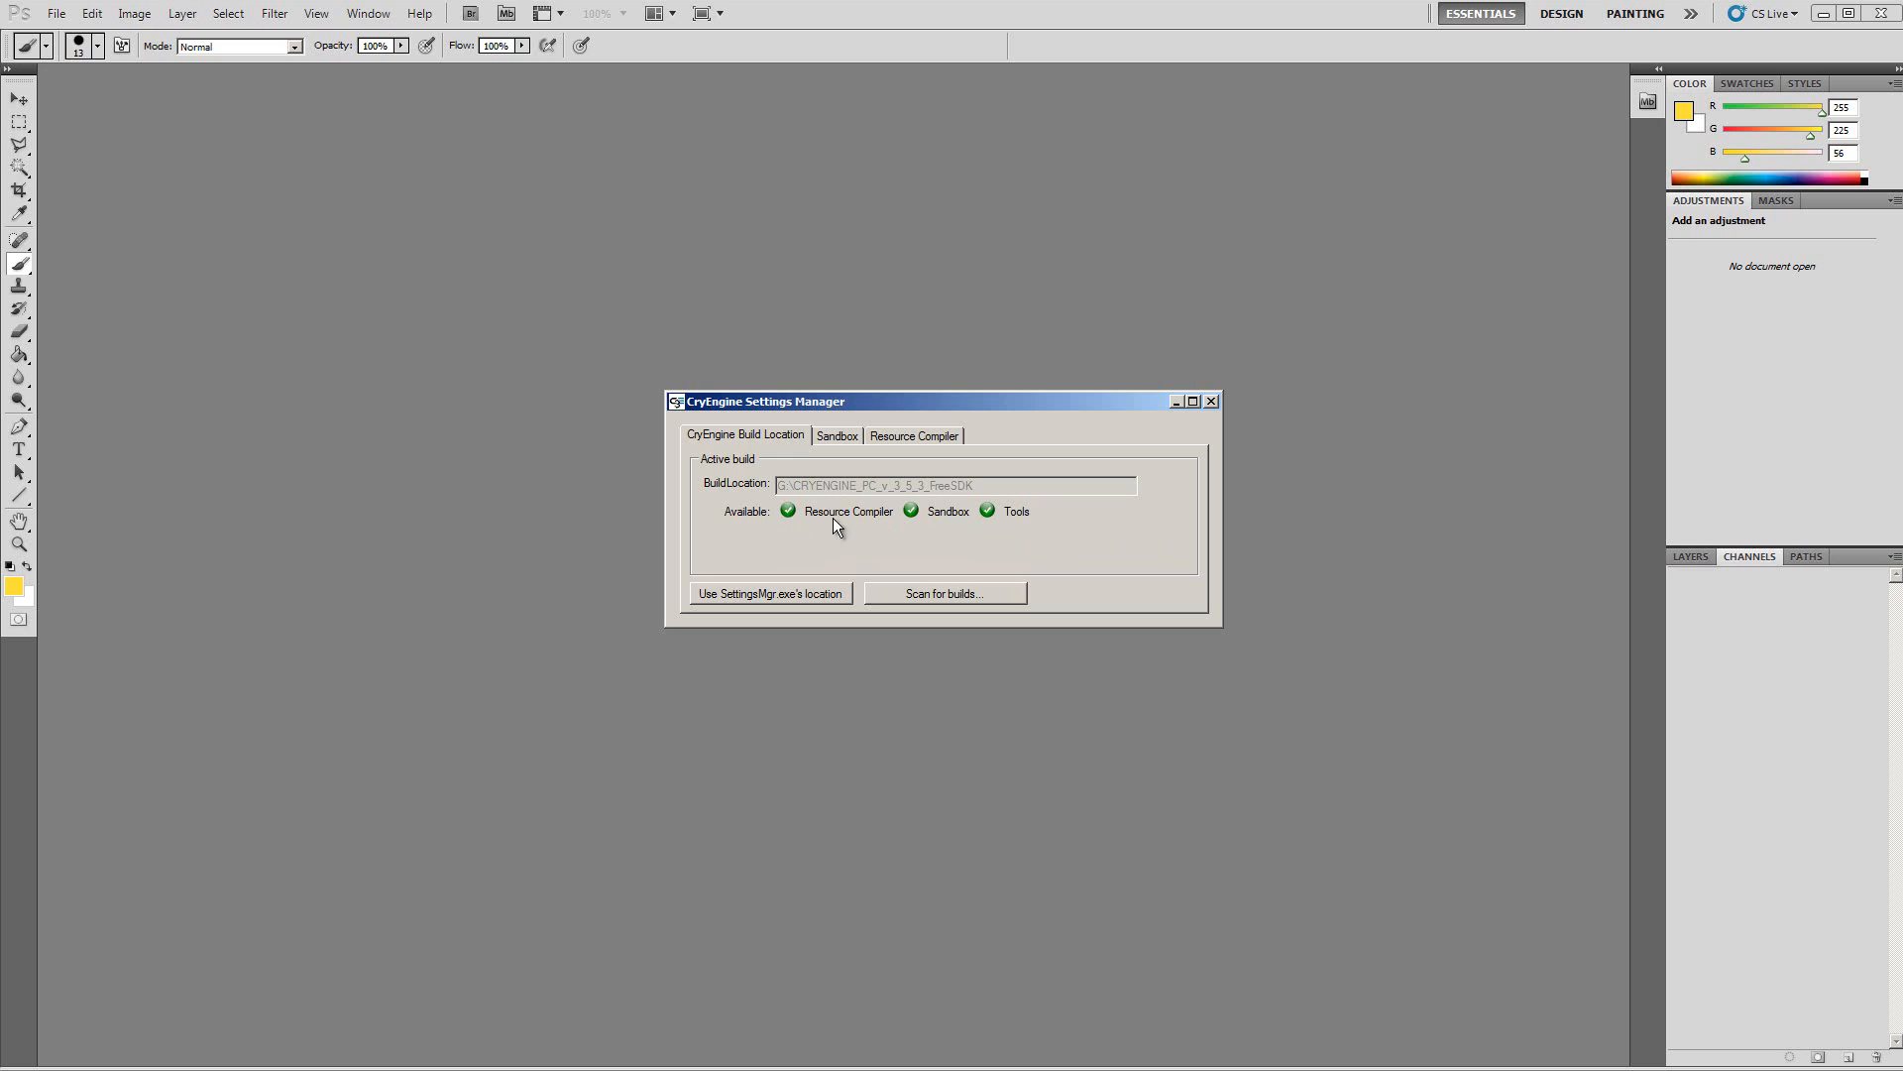
left_click(839, 440)
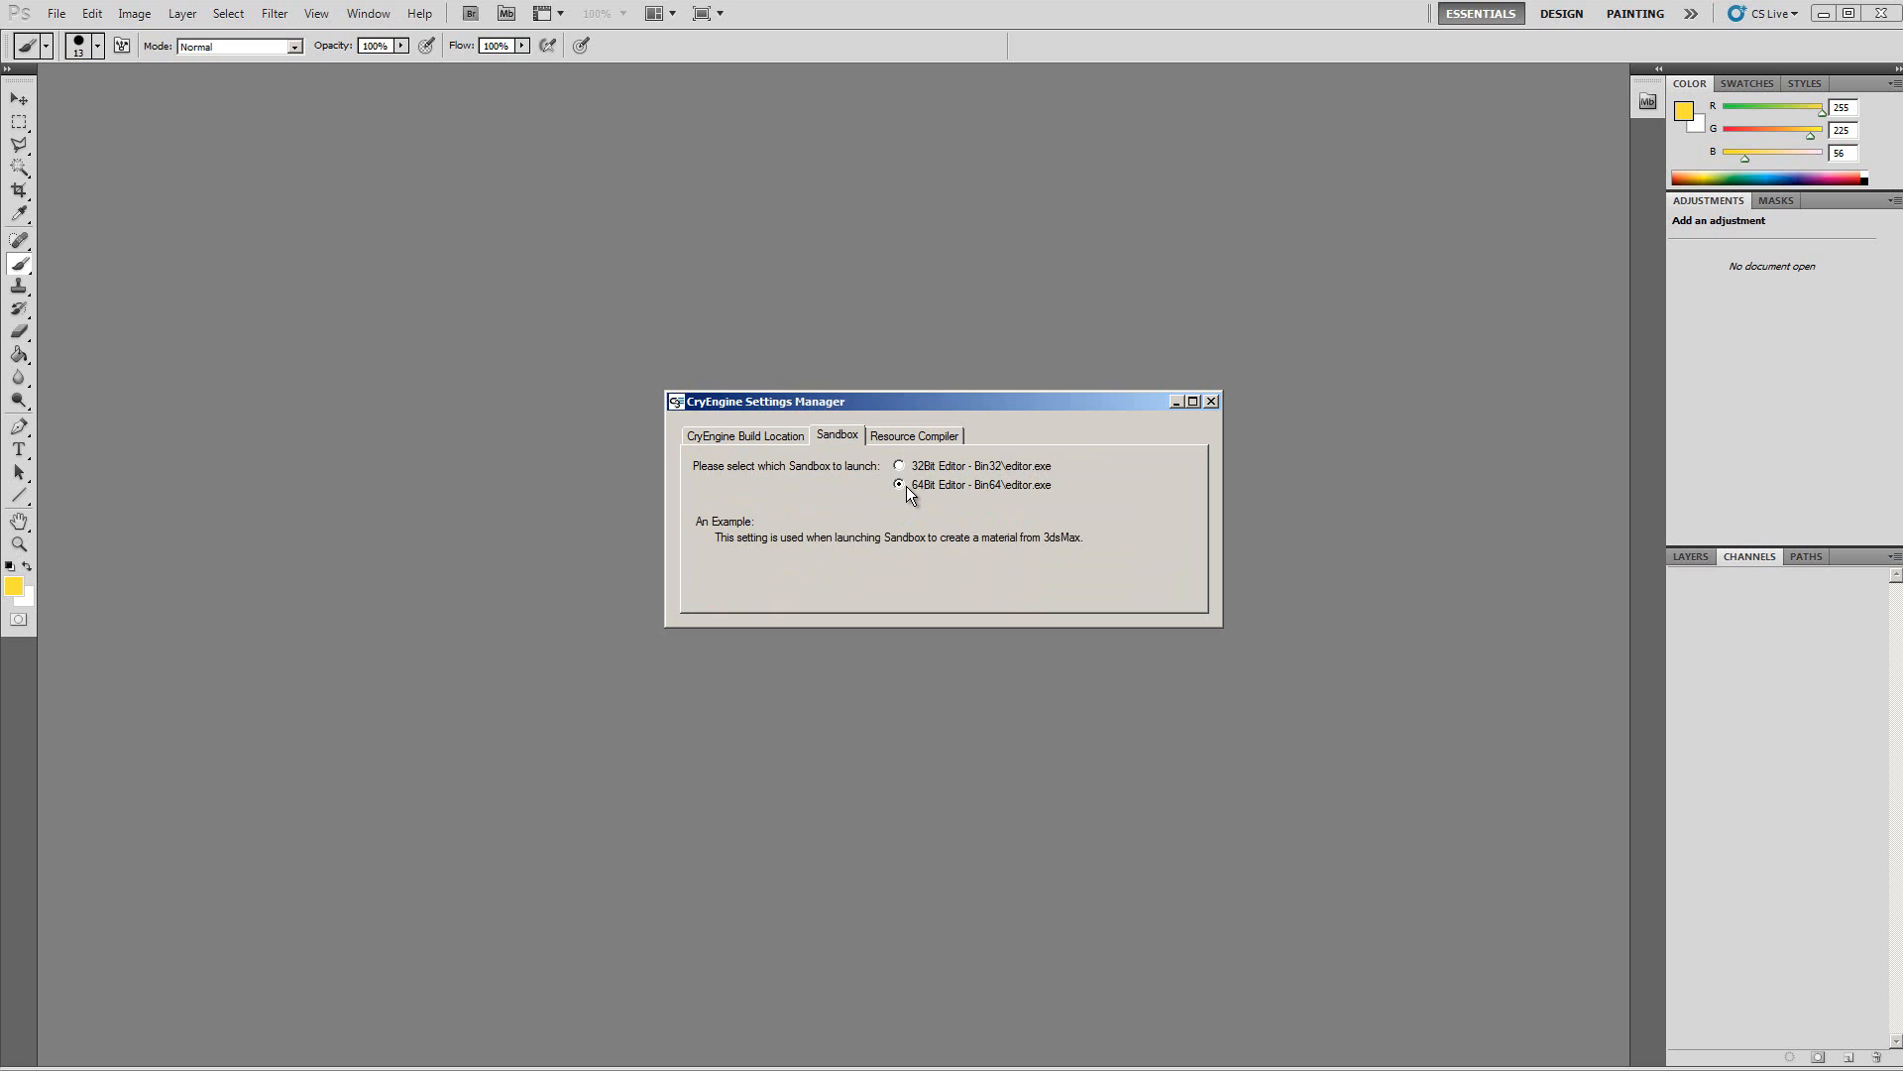
Step: Close the CryEngine Settings Manager, create a new blank document and paint a yellow brush stroke on it
left_click(1211, 403)
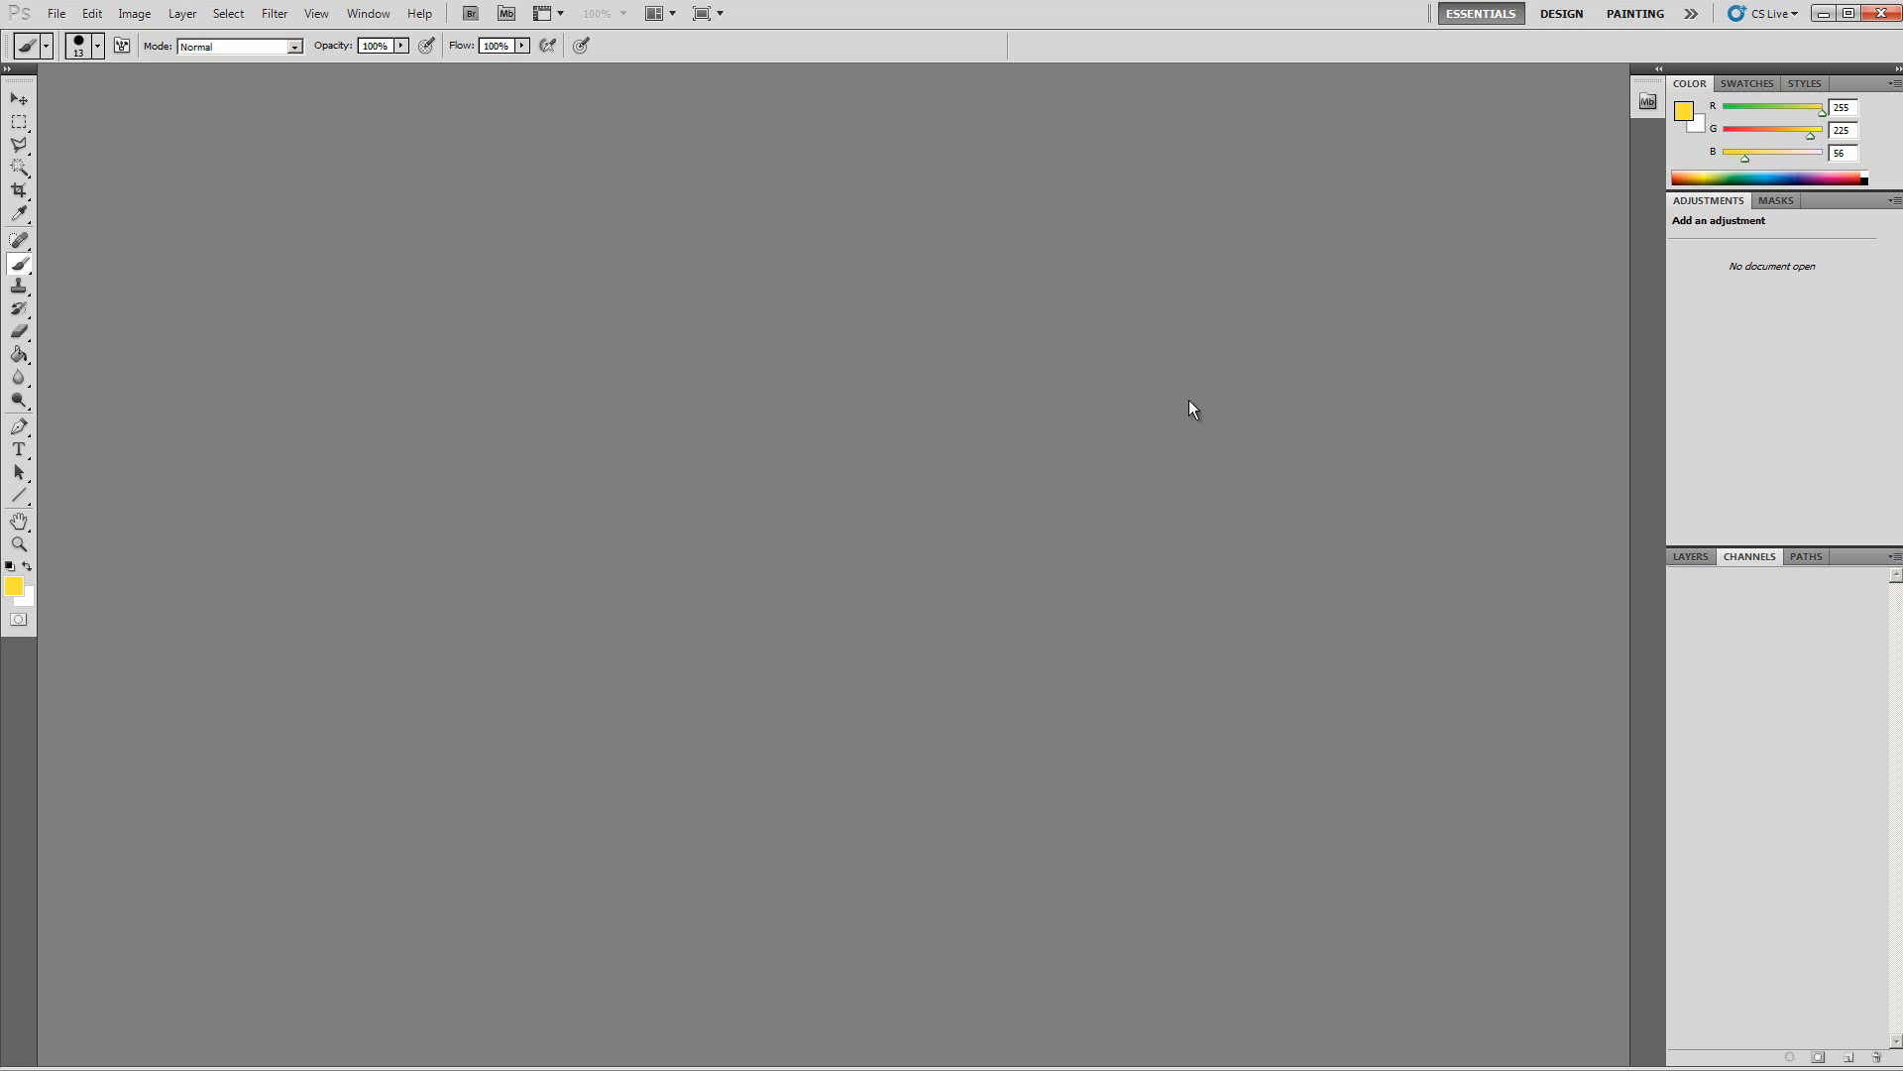
left_click(59, 14)
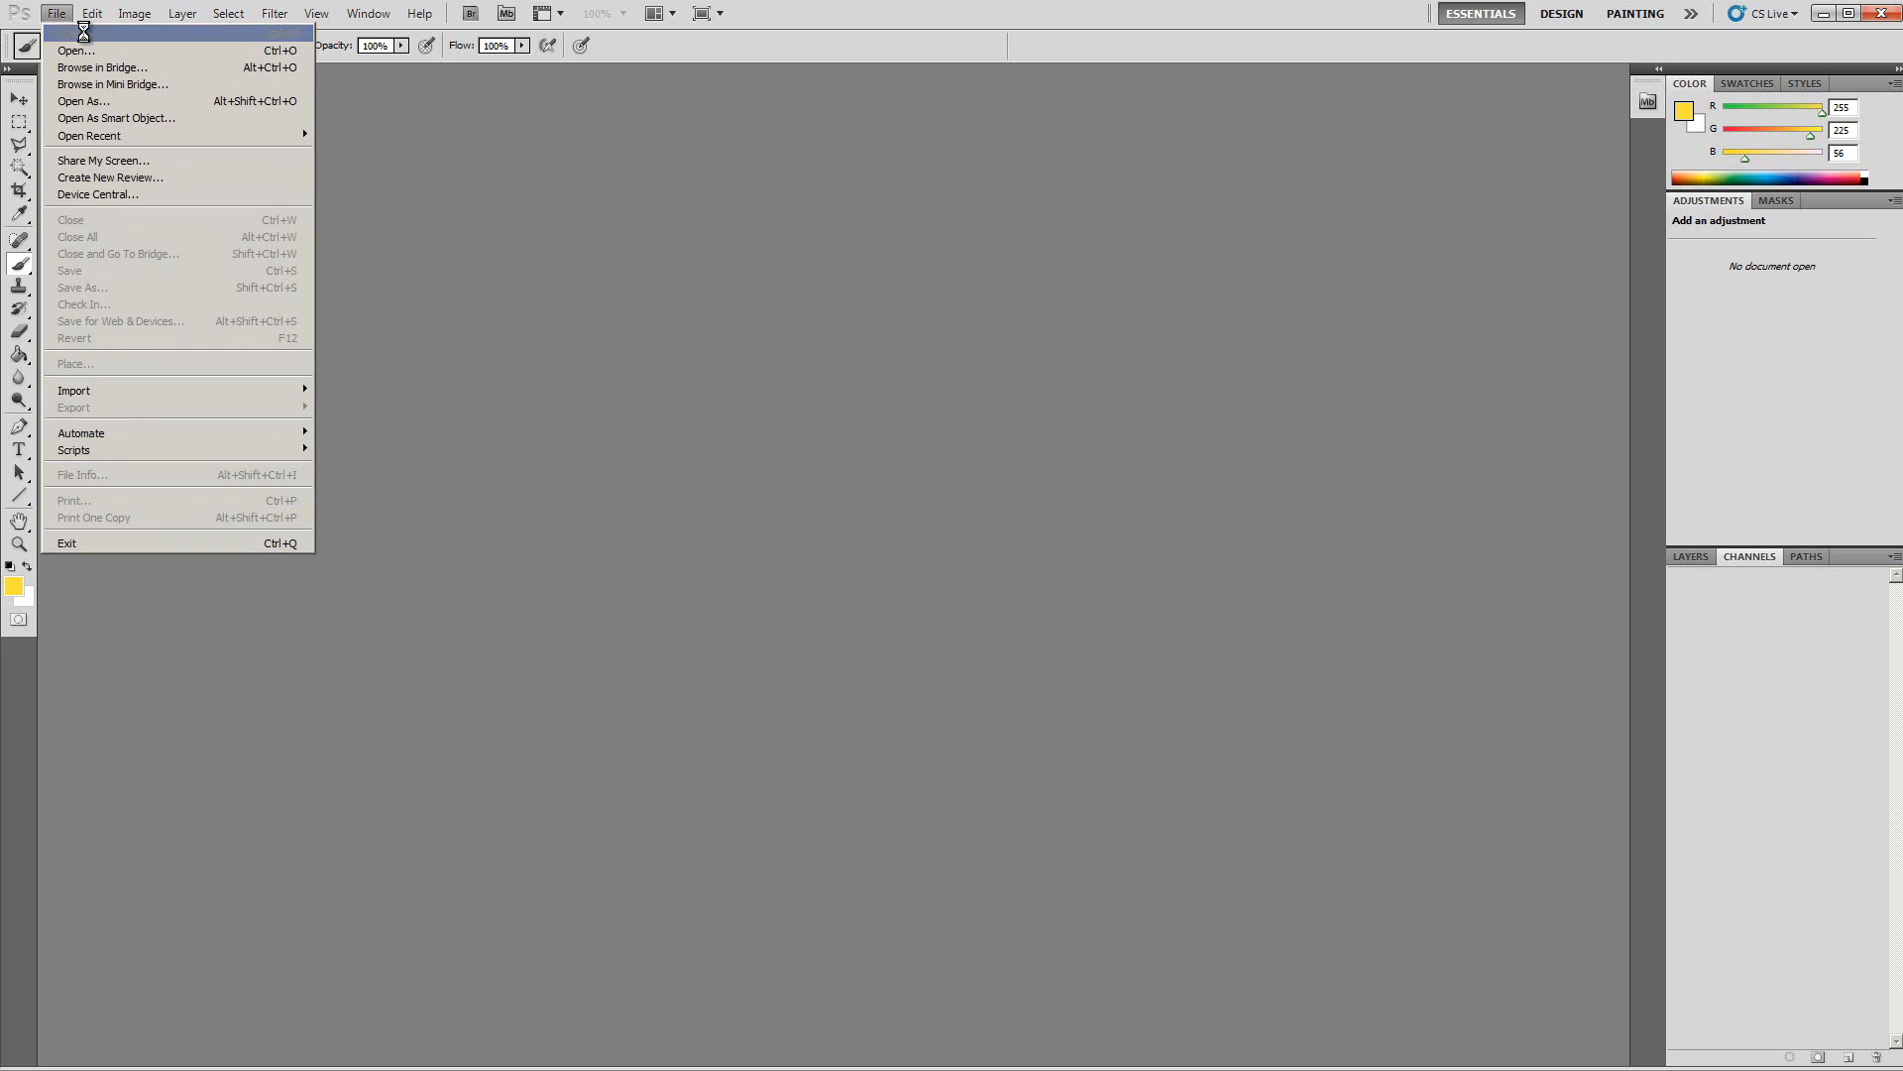
left_click(74, 34)
left_click(1116, 177)
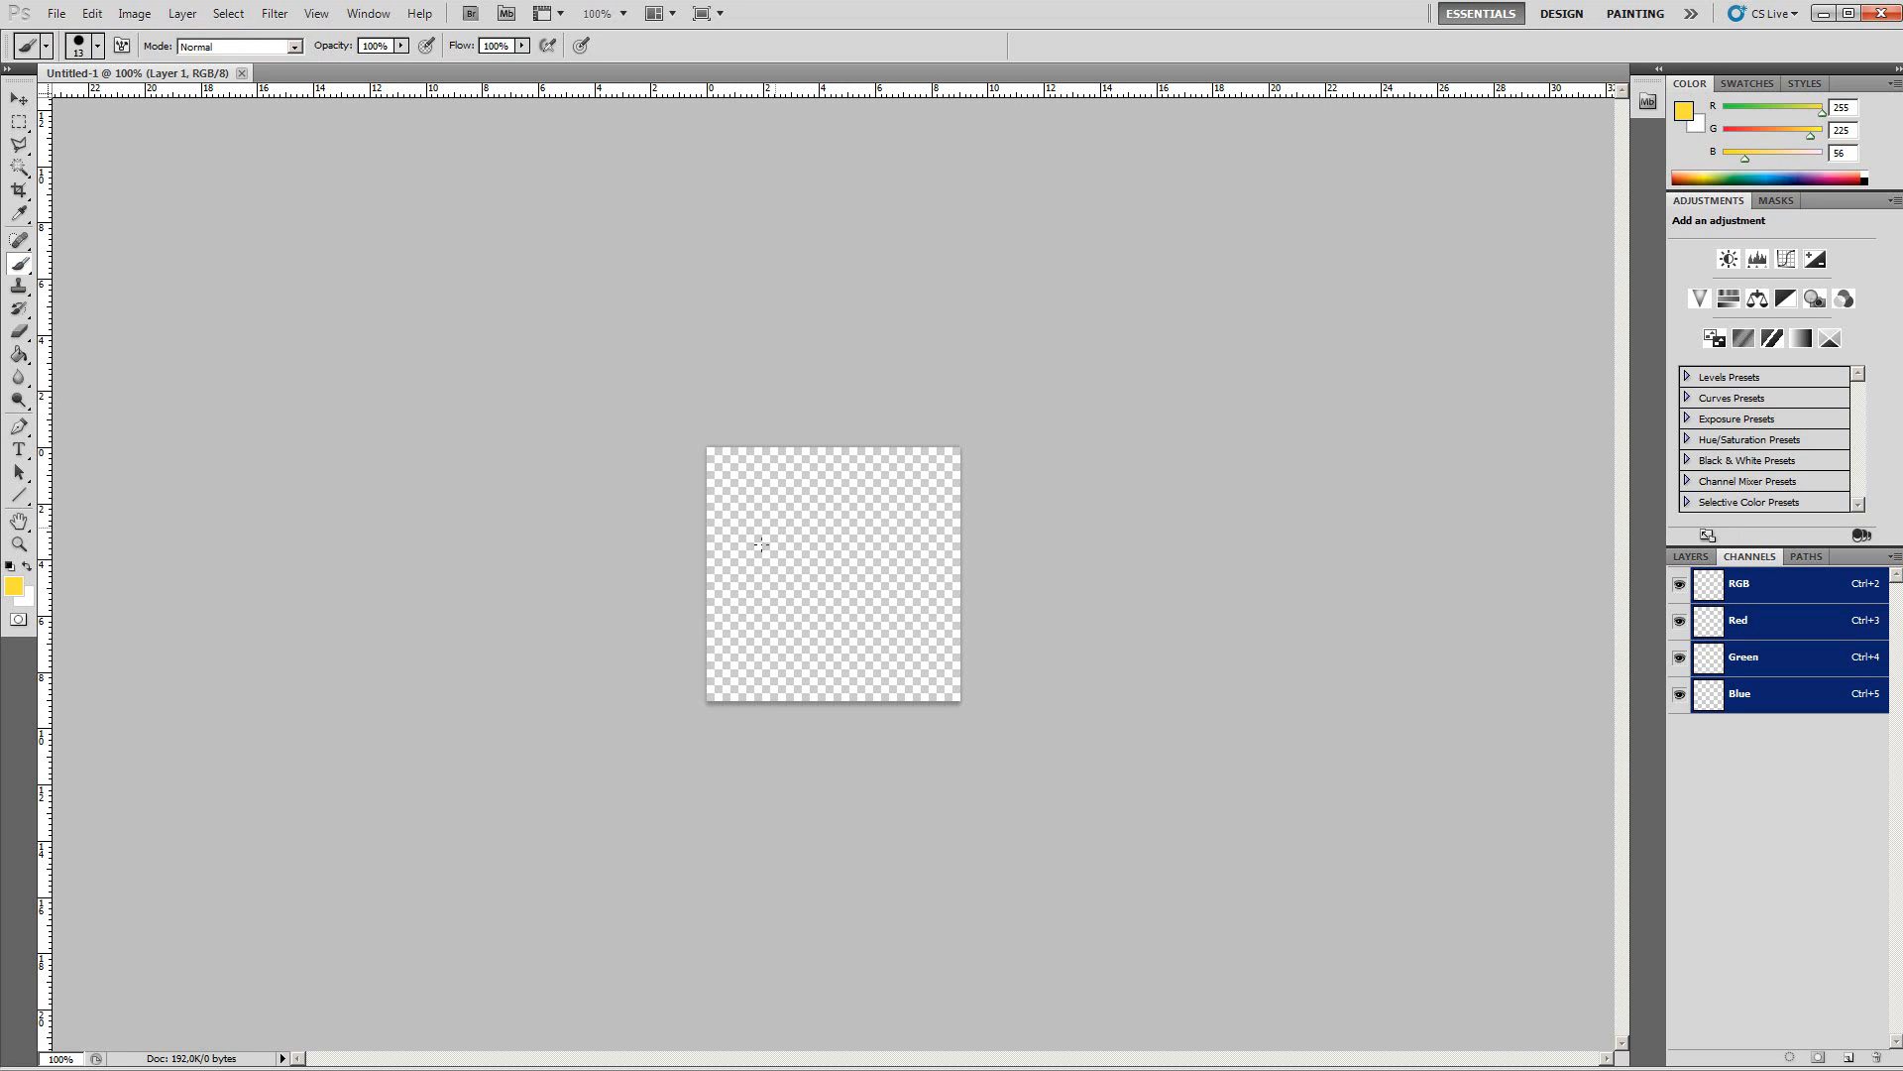
mouse_move(753, 575)
left_mouse_down()
mouse_move(784, 533)
mouse_move(858, 571)
mouse_move(875, 654)
mouse_move(908, 486)
left_mouse_up()
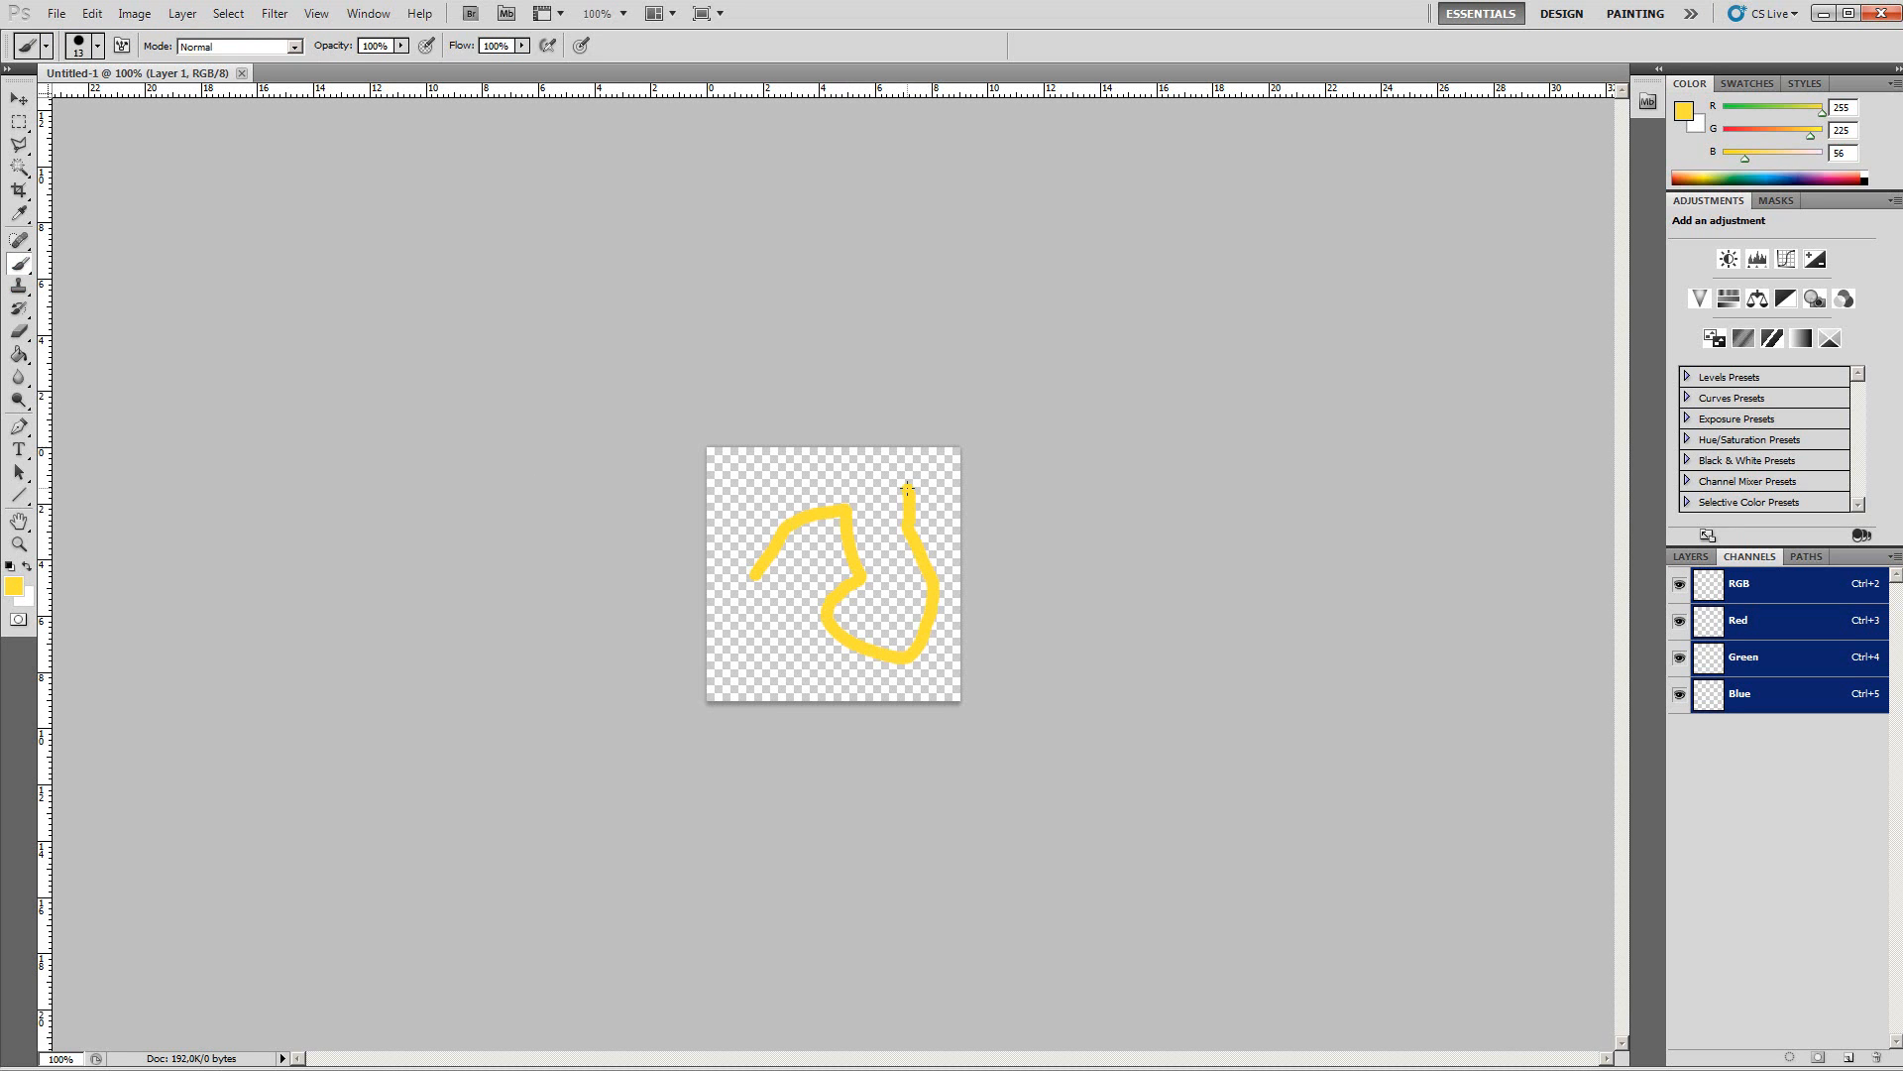
Step: Save the image as Untitled-1.tif in the CryTIFPlugin format into the Image_Fusion2 folder
left_click(56, 12)
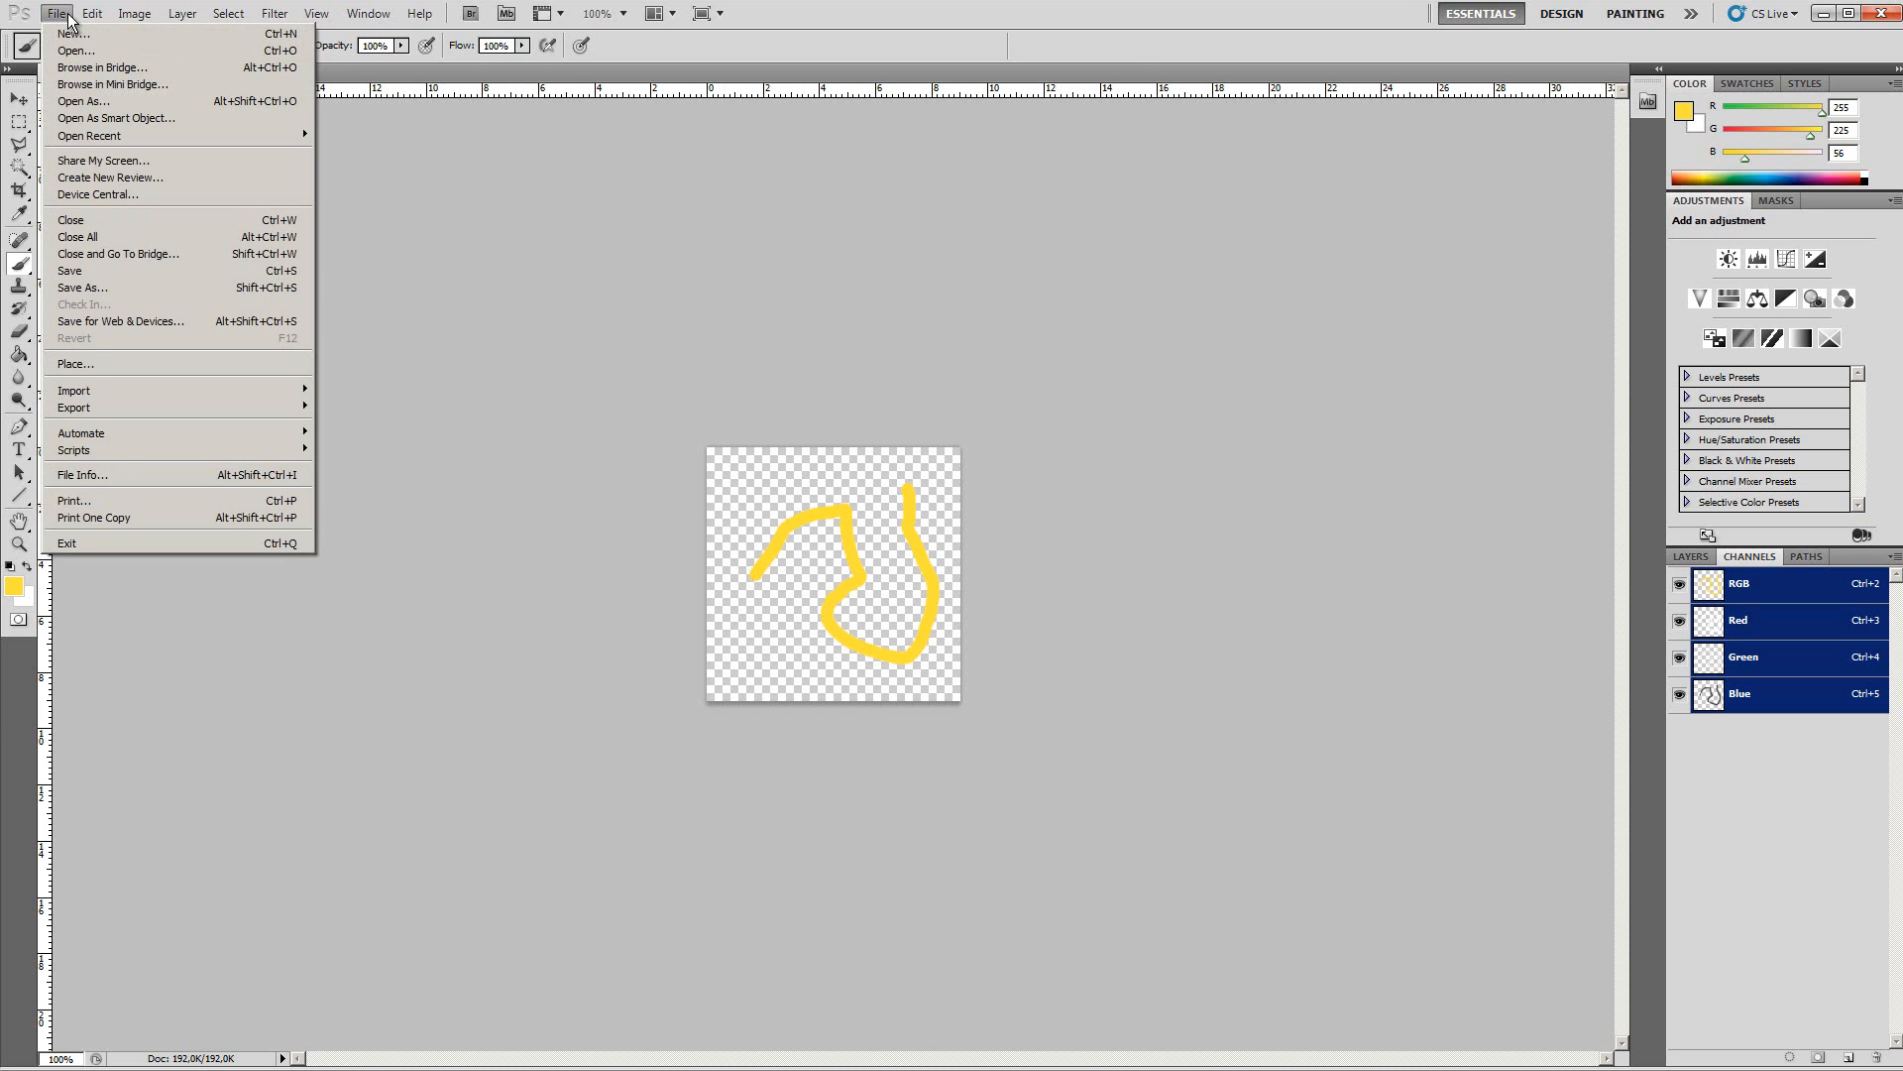
left_click(115, 287)
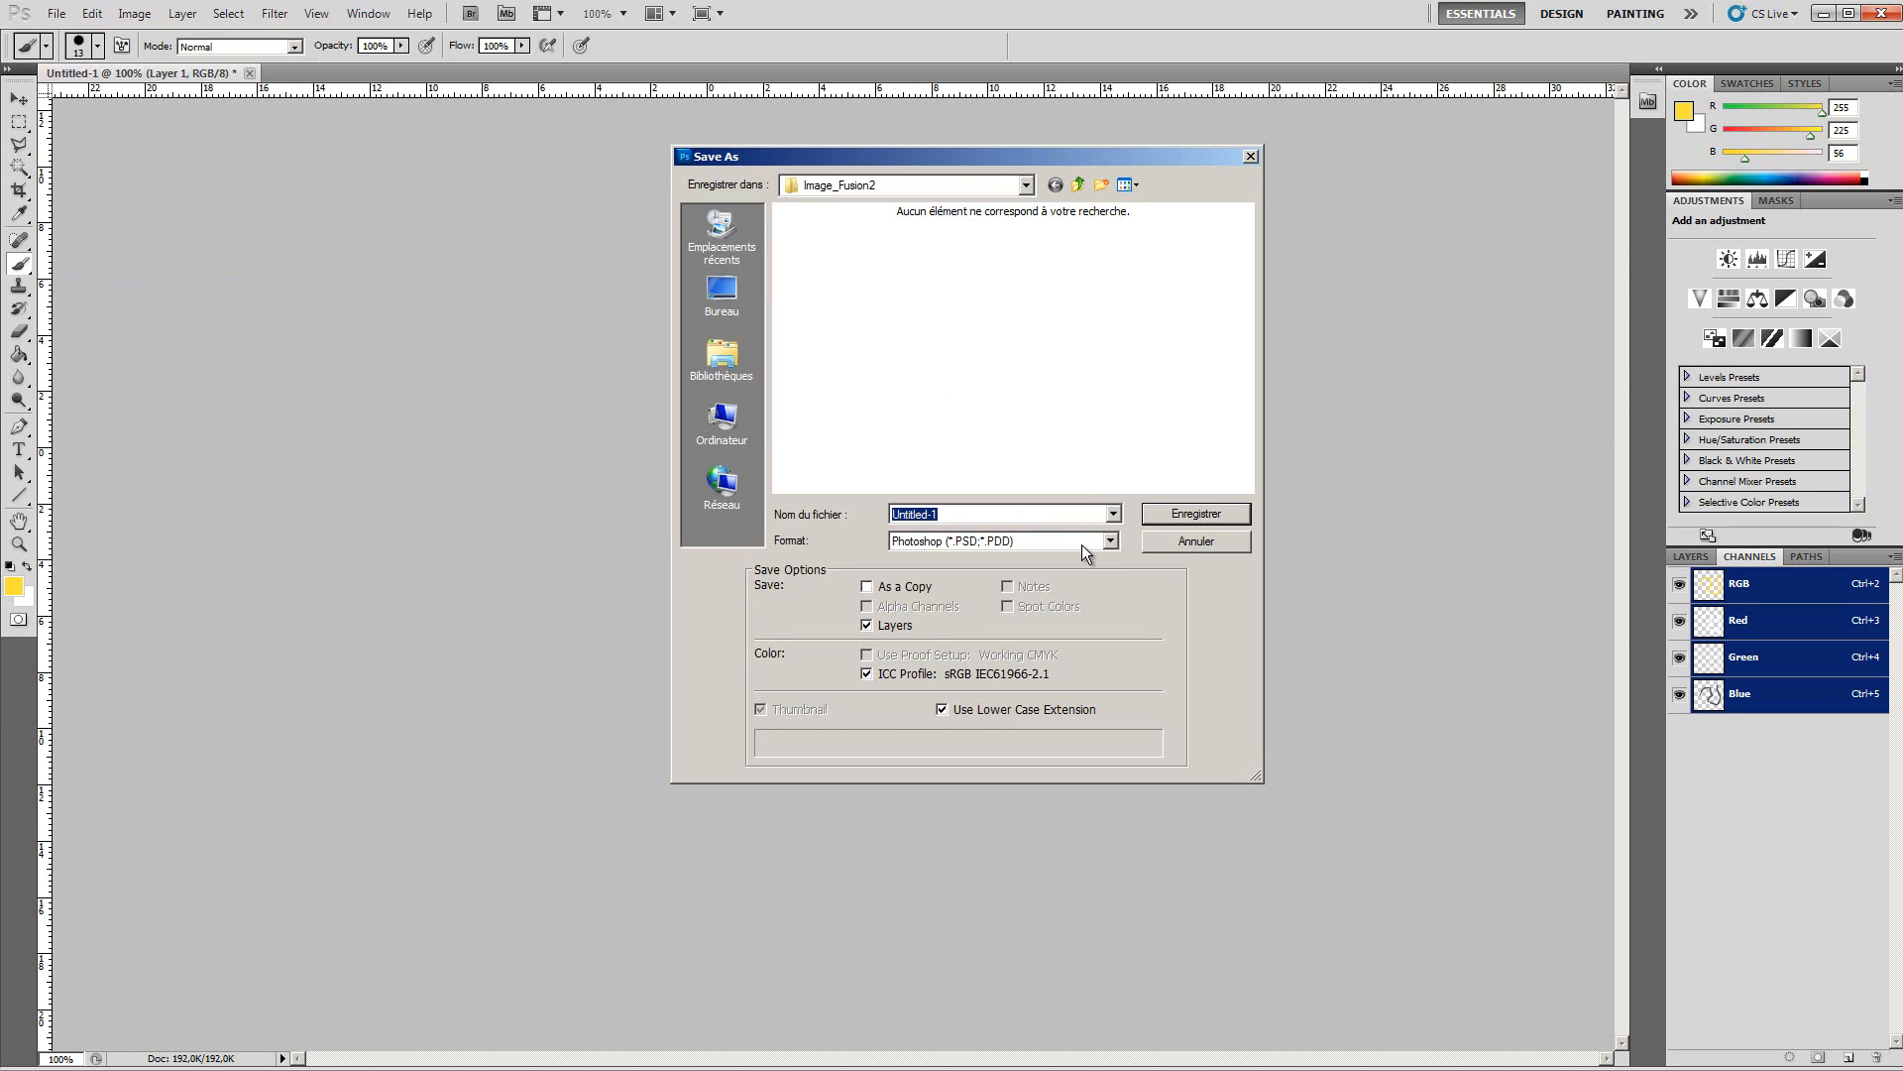
left_click(1111, 541)
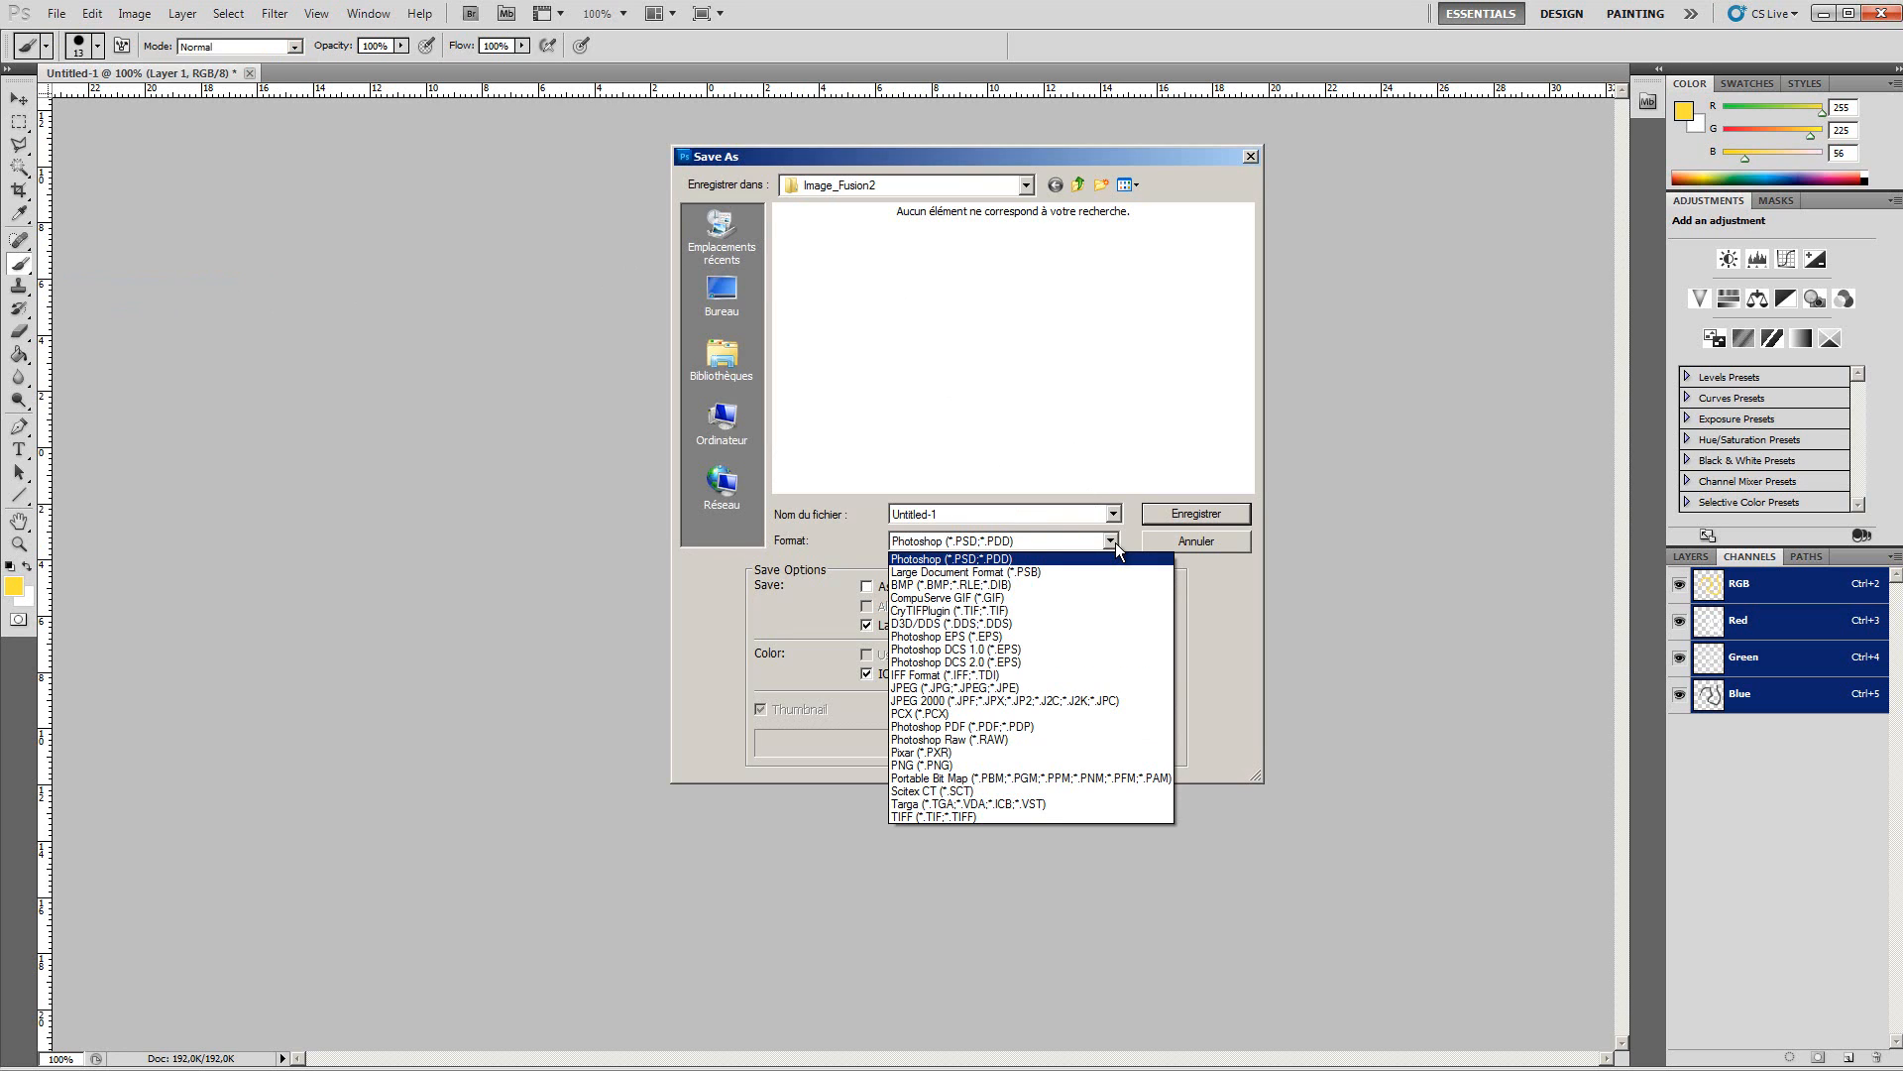
left_click(920, 611)
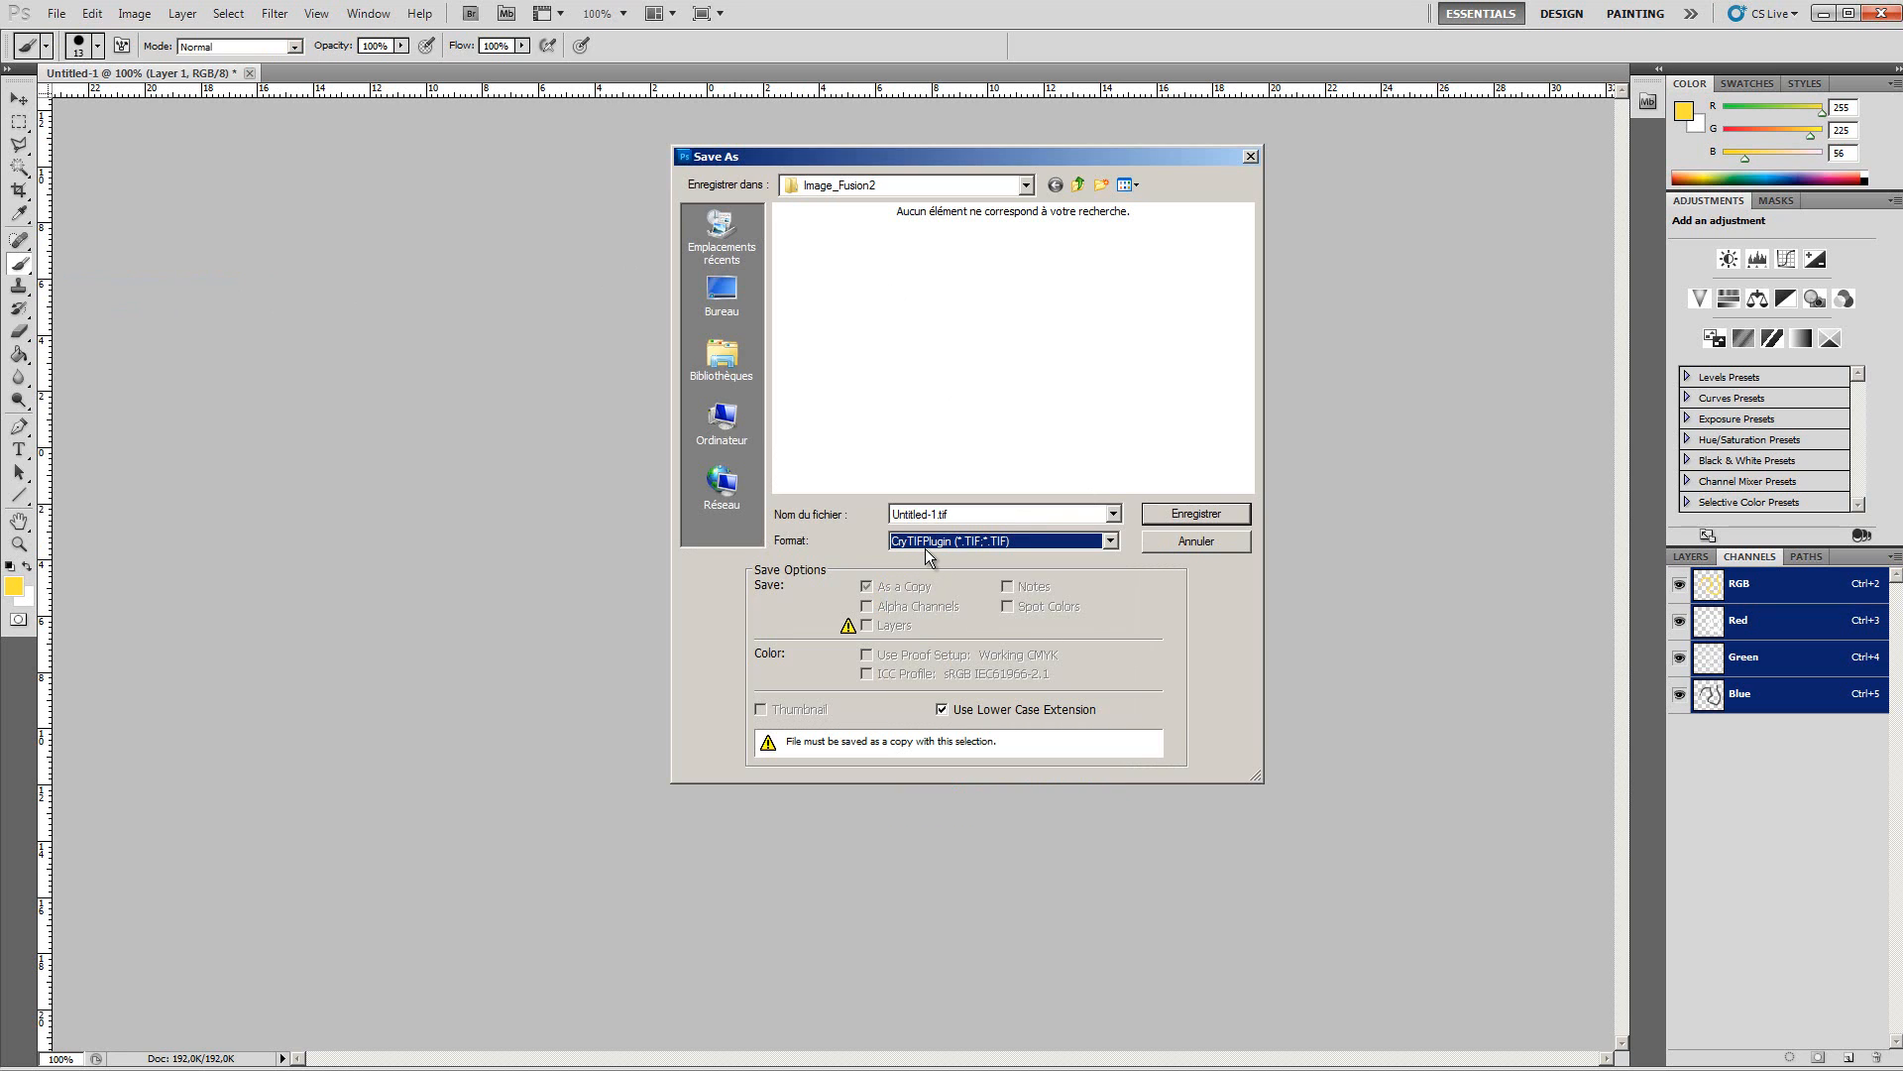
left_click(1189, 515)
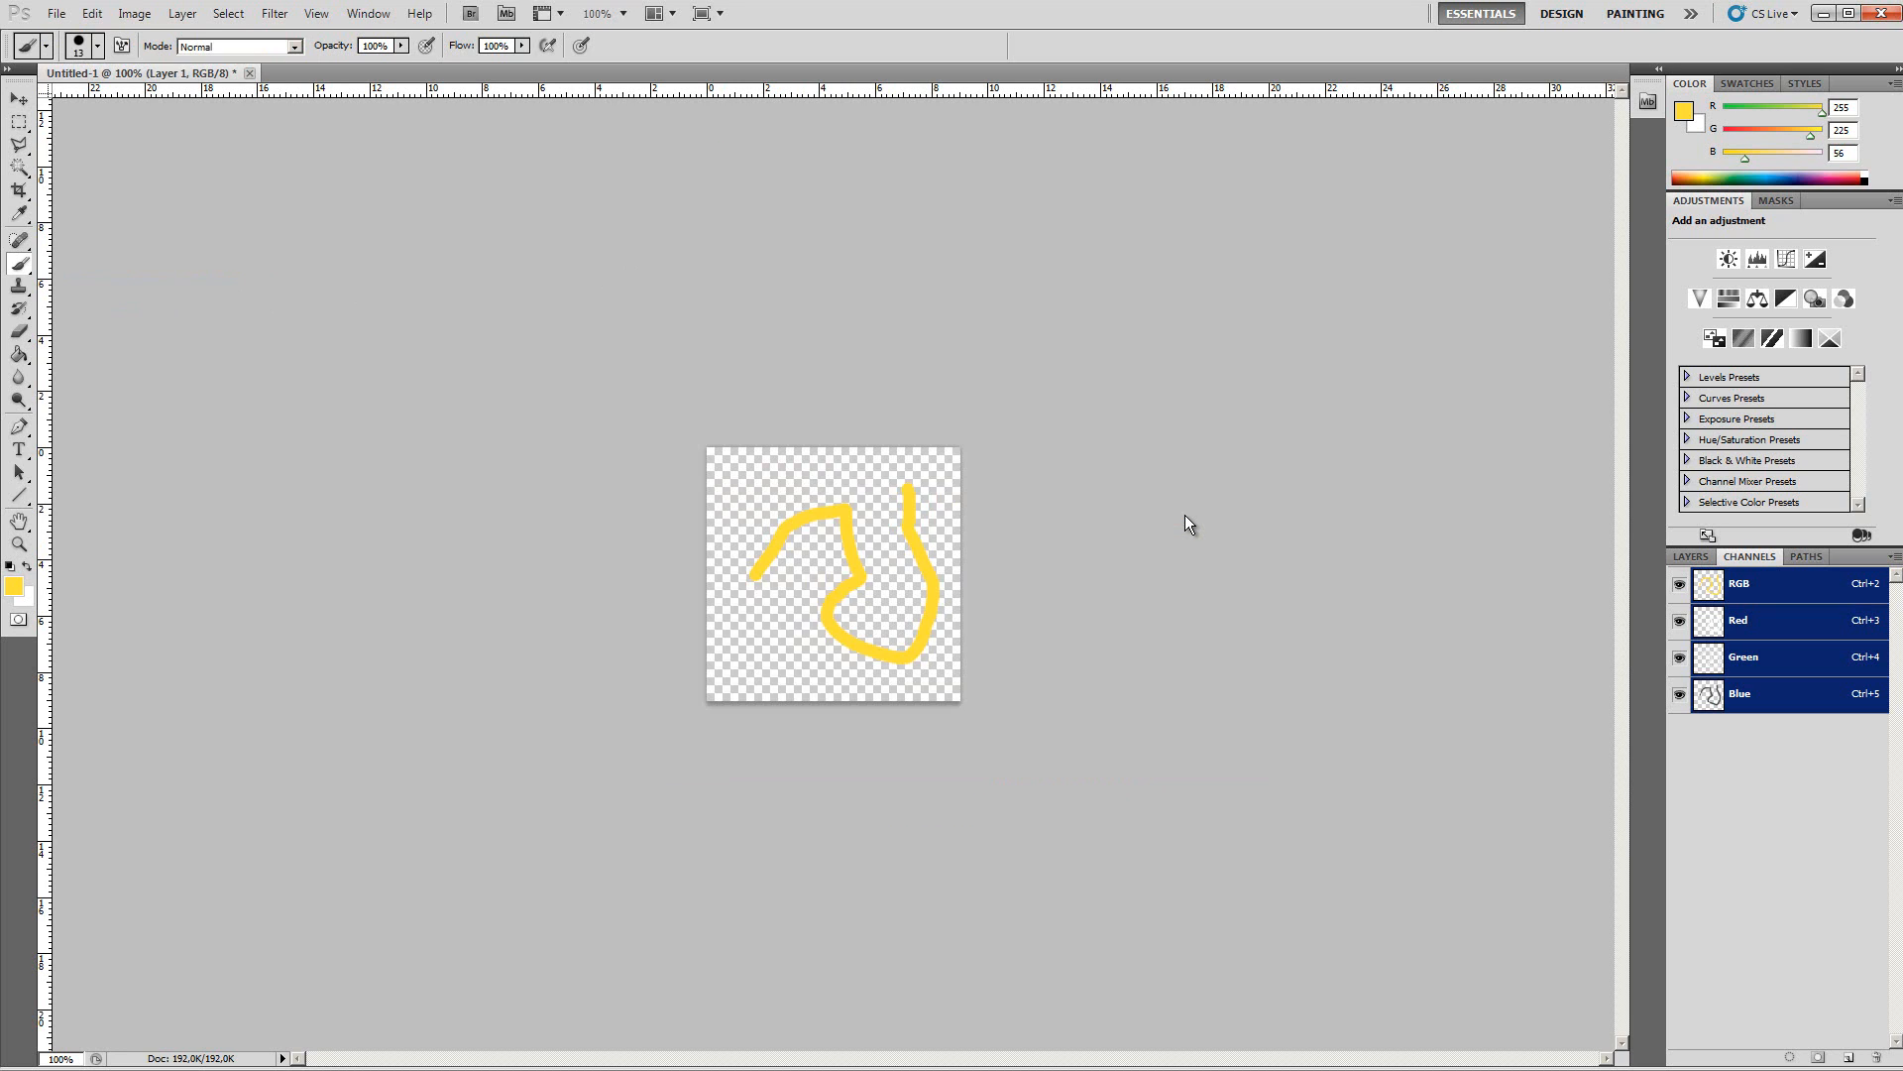